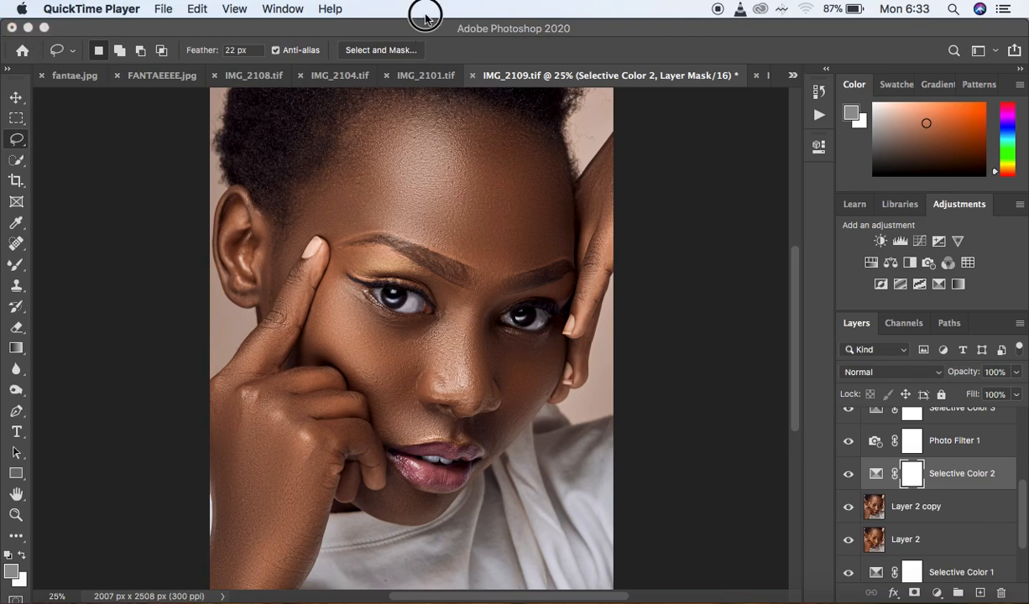
- Minimise the Photoshop window and switch to Capture One
left_click(28, 27)
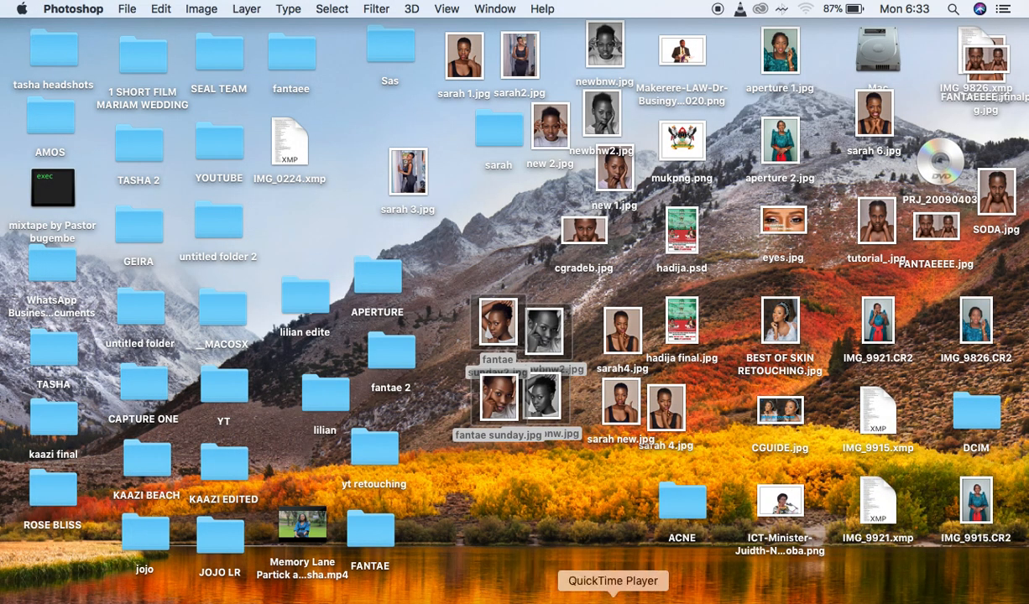
left_click(703, 596)
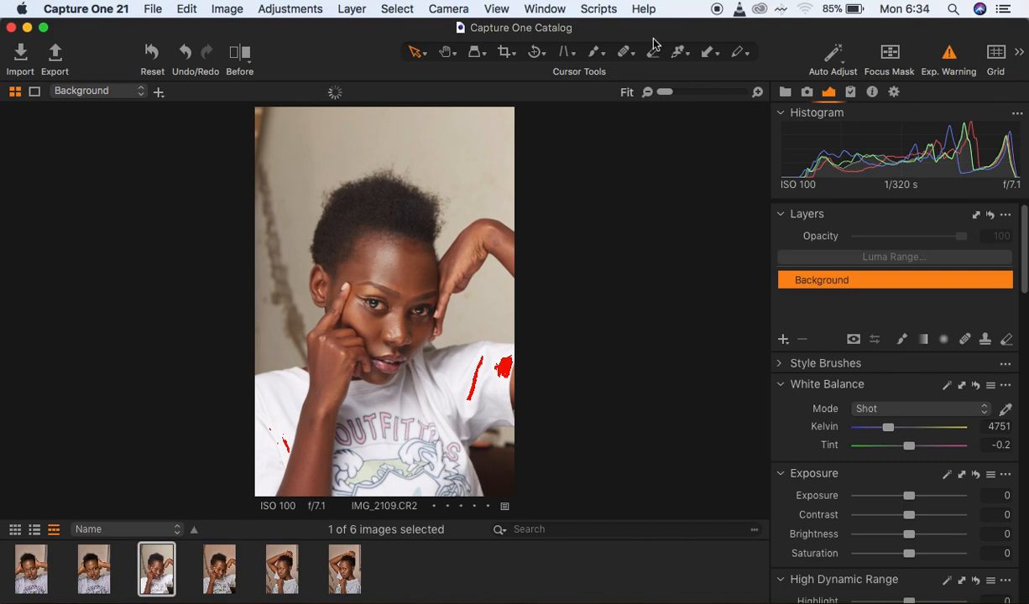
left_click(546, 10)
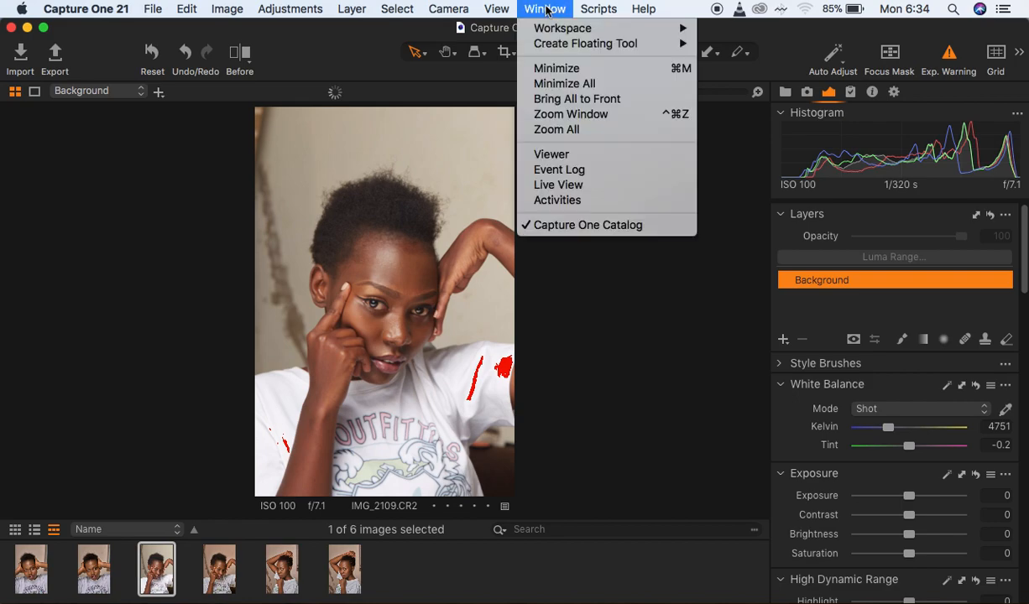
mouse_move(536, 30)
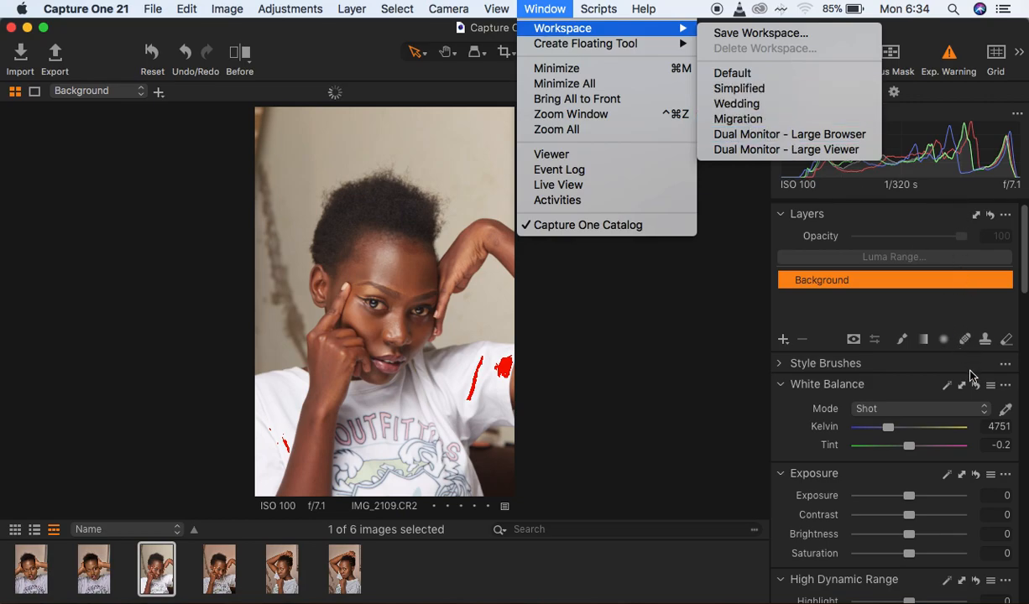
left_click(1024, 269)
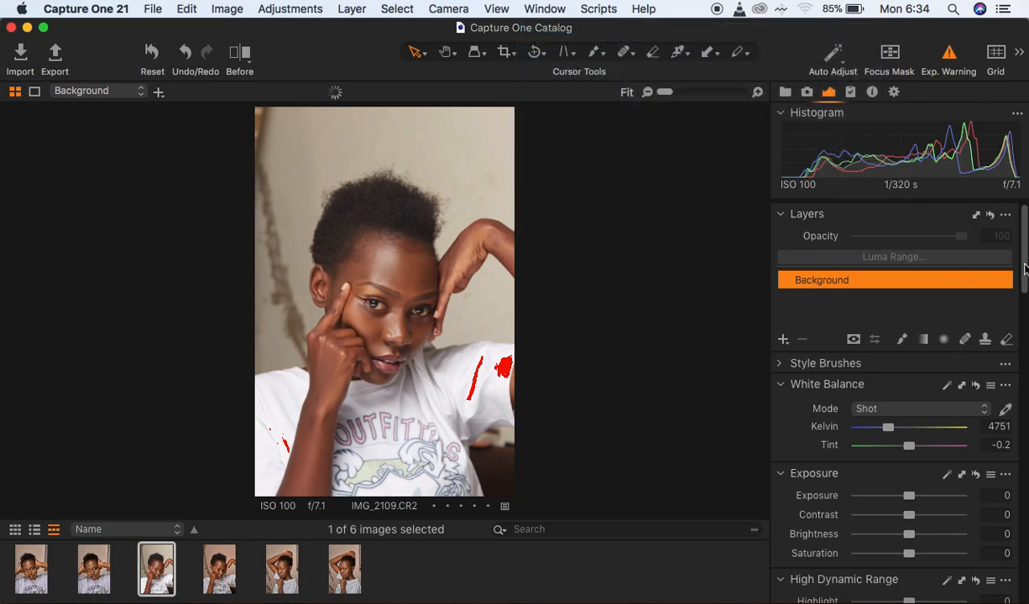
- Adjust the RGB Levels of IMG_2109.CR2, setting the input black point to 11 and the white point to 250
left_click_drag(1023, 268, 1024, 380)
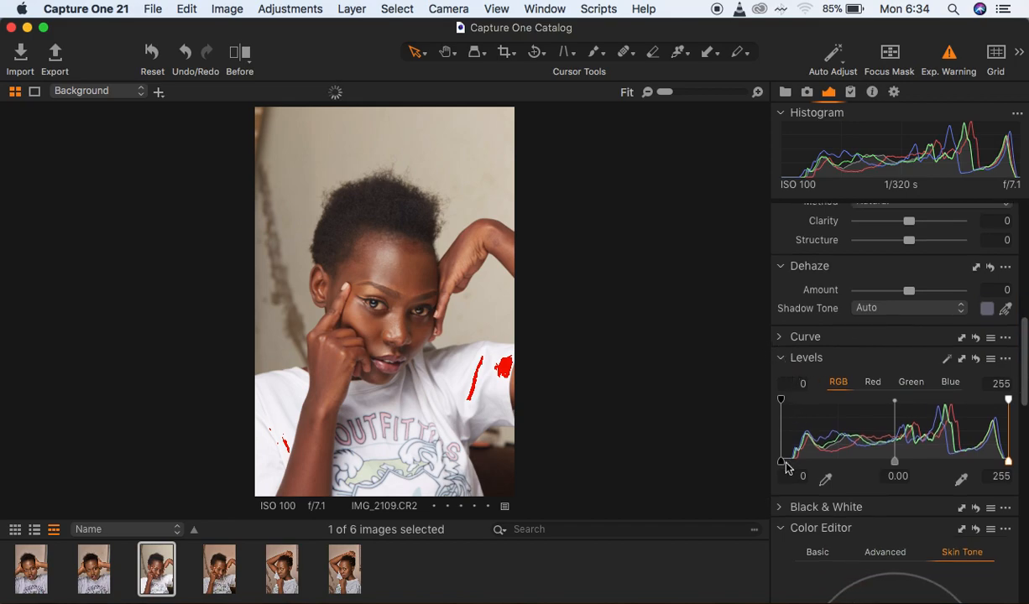
left_click_drag(782, 461, 793, 465)
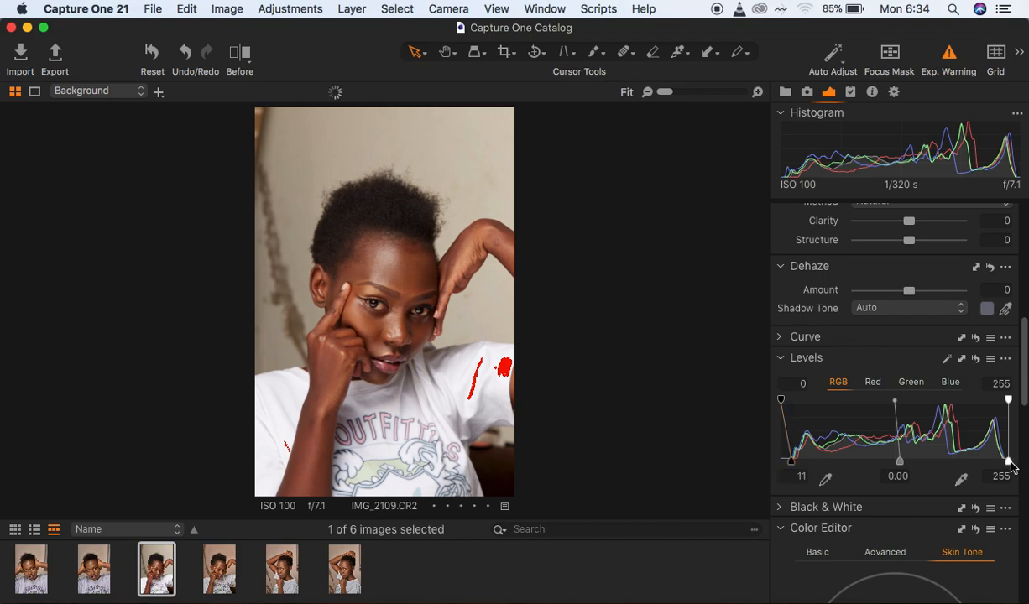
left_click_drag(1010, 464, 1005, 462)
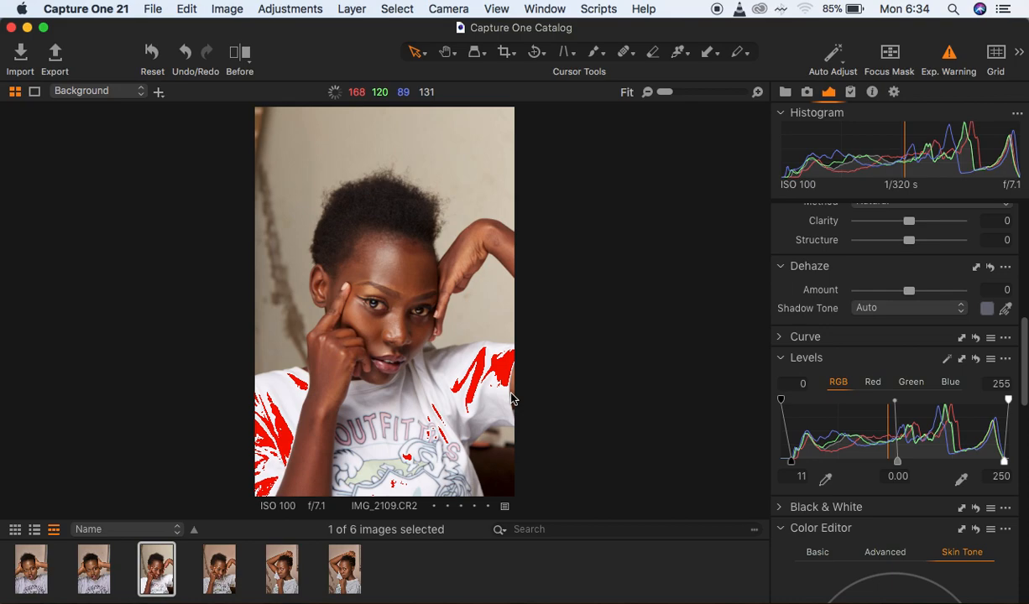
- Set High Dynamic Range to Highlight -100, Shadow 16, White -42 and Black -8, and raise Exposure to 0.14
left_click_drag(1023, 373, 1024, 313)
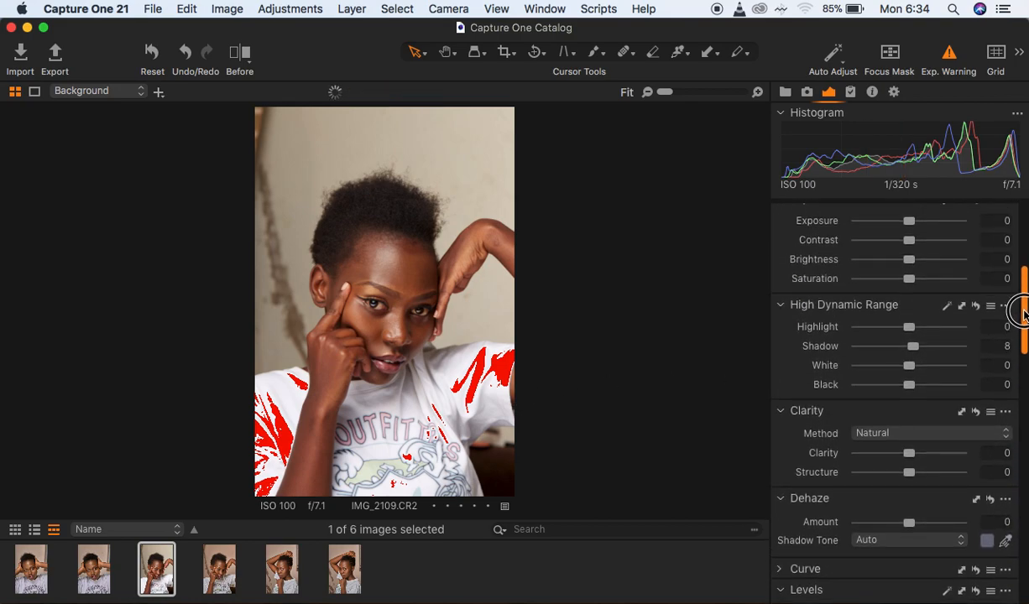
left_click_drag(909, 327, 832, 328)
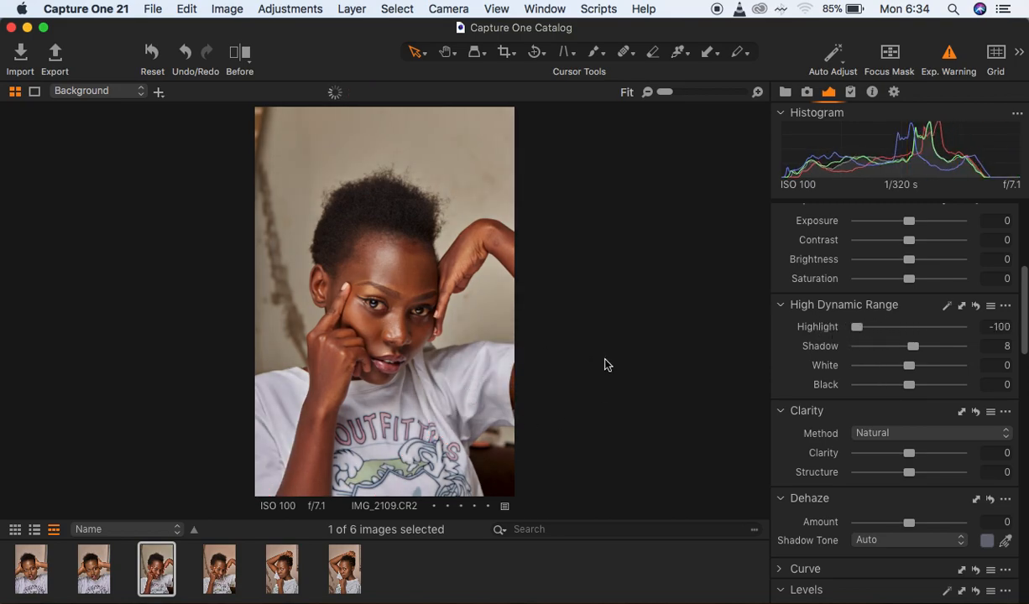
left_click(915, 348)
left_click_drag(916, 348, 922, 348)
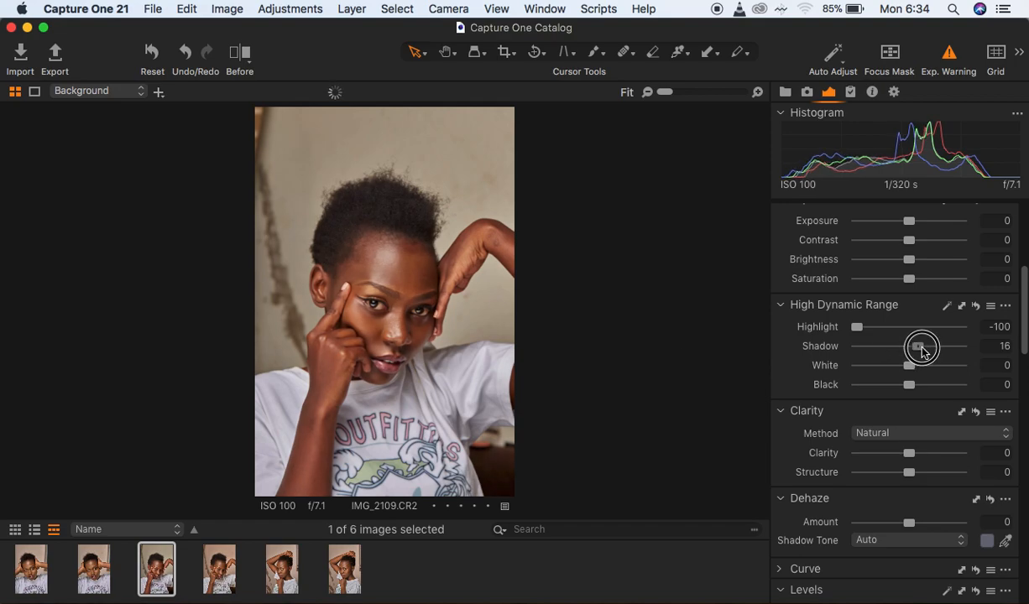
left_click_drag(915, 369, 886, 369)
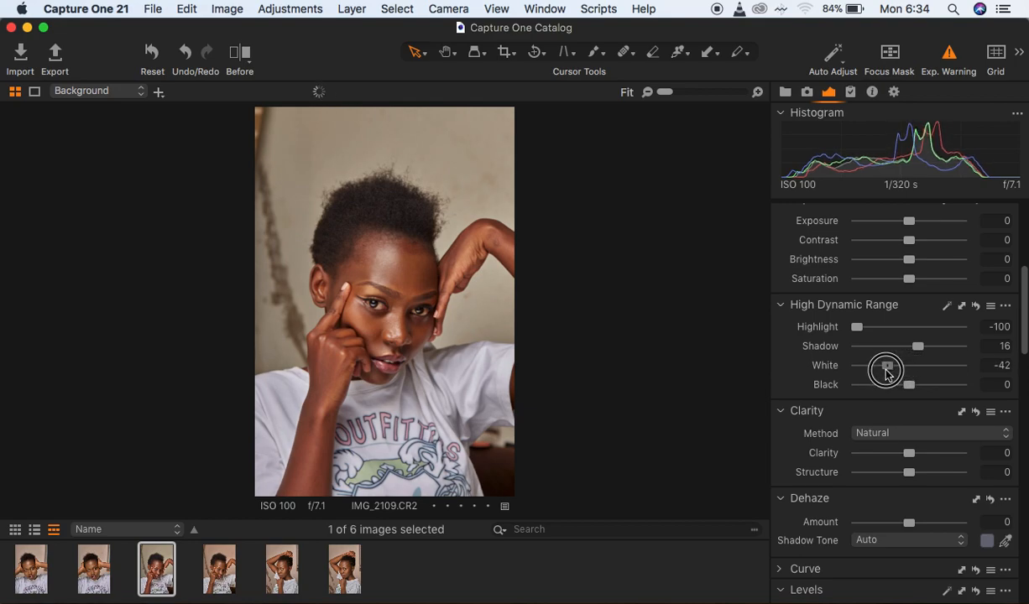
left_click(911, 388)
left_click_drag(910, 388, 906, 388)
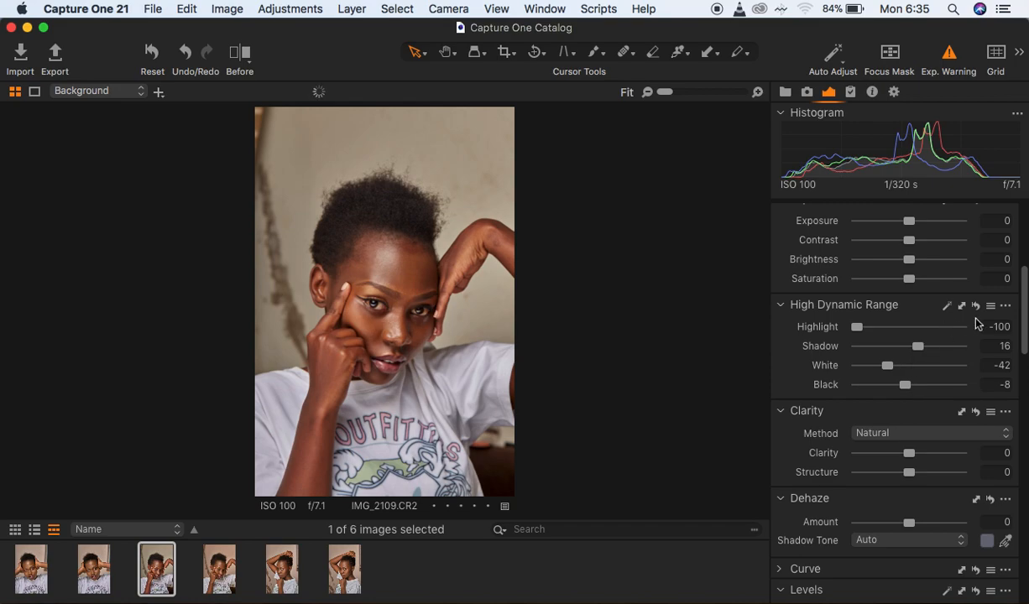
left_click_drag(909, 228, 911, 228)
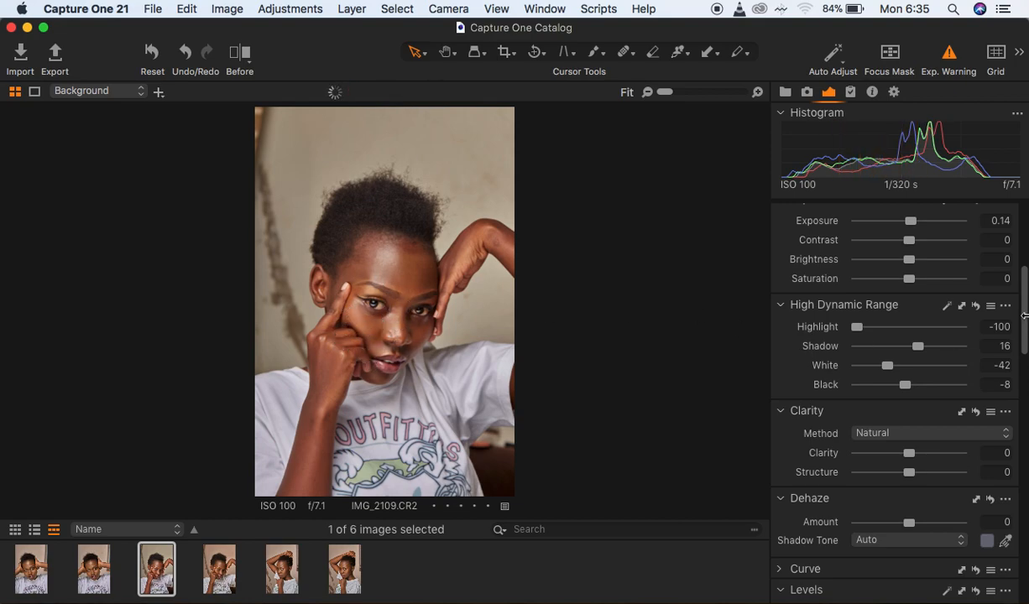
- Change the ICC profile in Base Characteristics to Canon EOS-6D ProStandard and inspect the portrait up close
left_click_drag(1024, 316, 1018, 579)
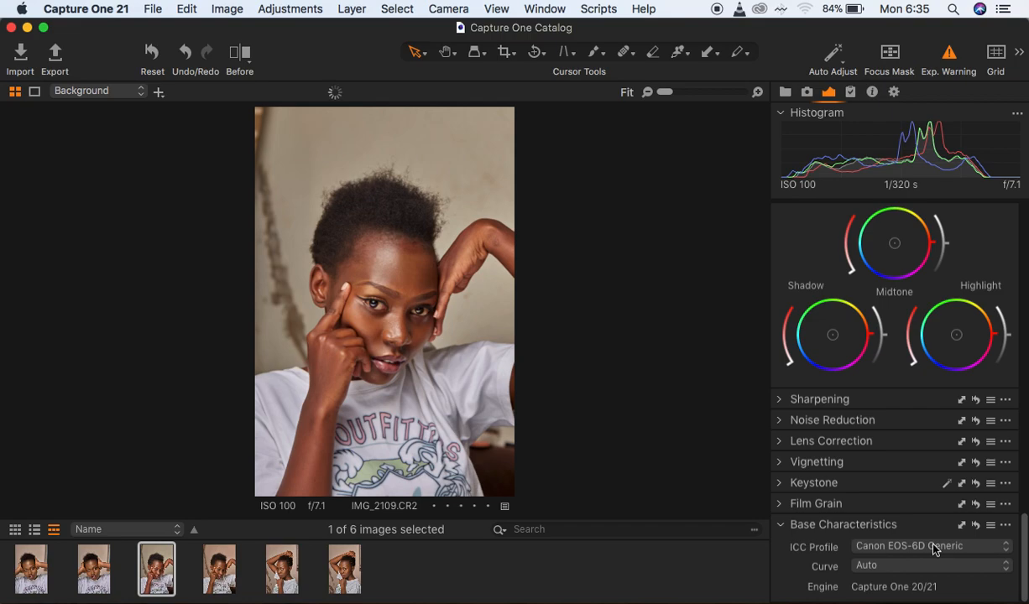
left_click(965, 548)
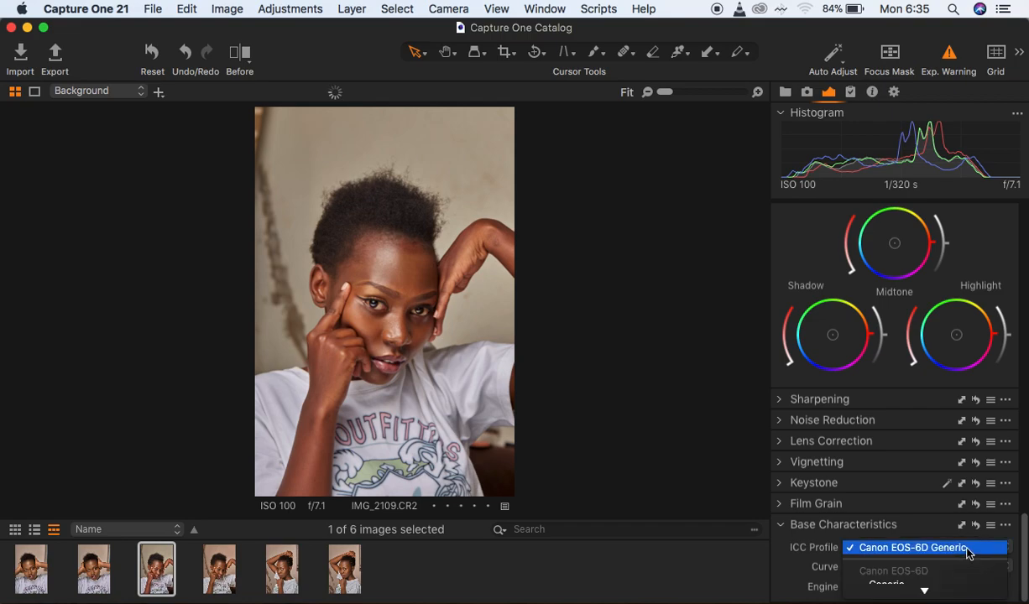
mouse_move(927, 591)
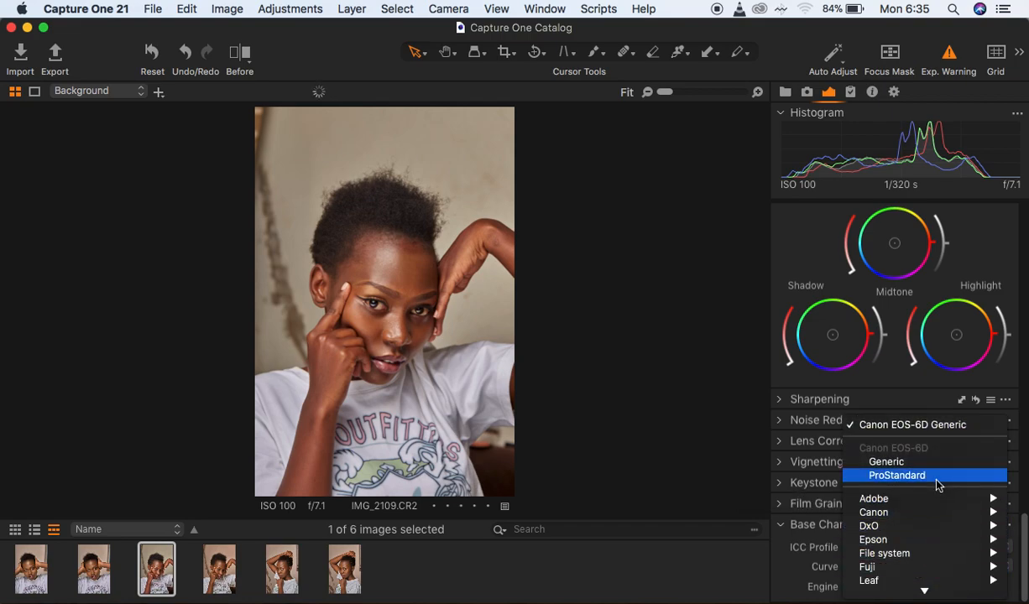
left_click(937, 481)
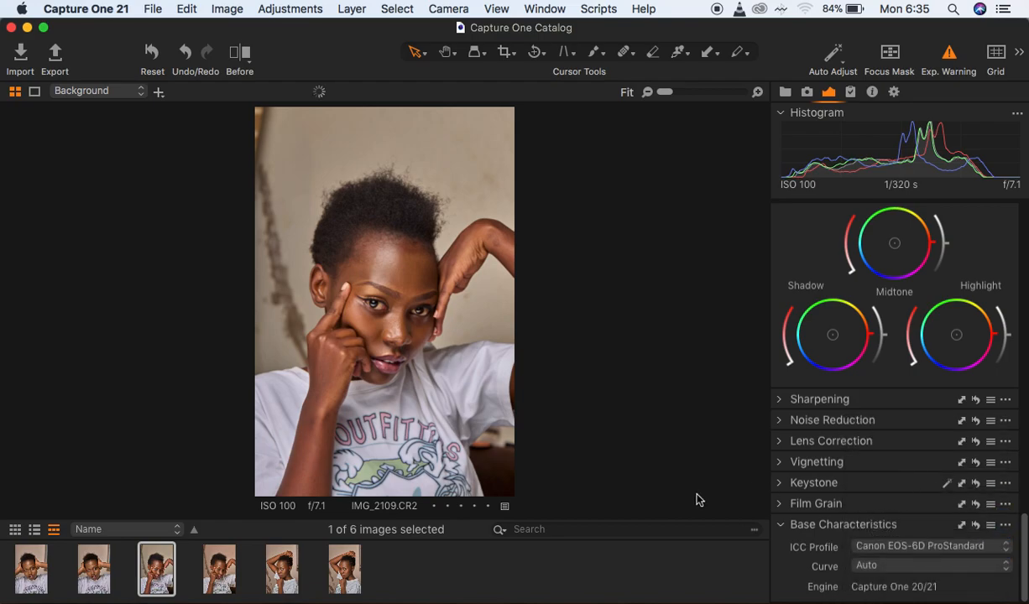
key("super+plus")
key("super+plus")
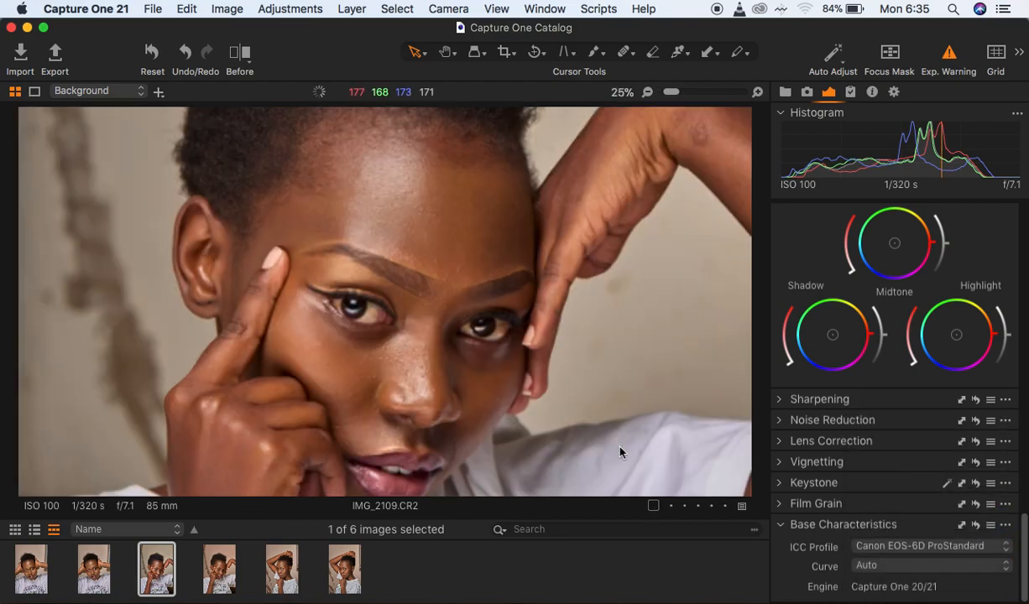
key("super+minus")
key("super+minus")
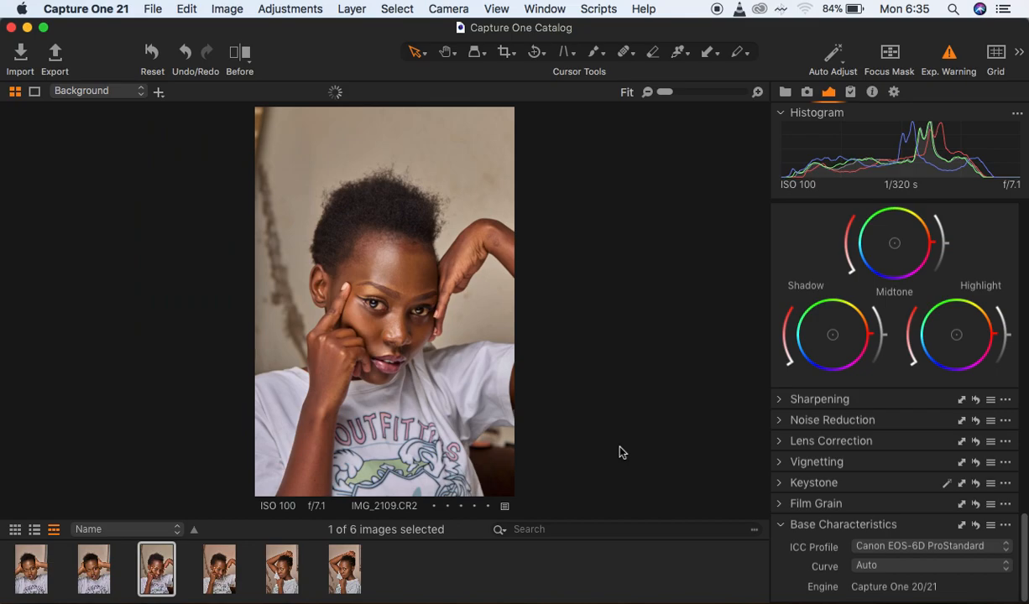
key("super+plus")
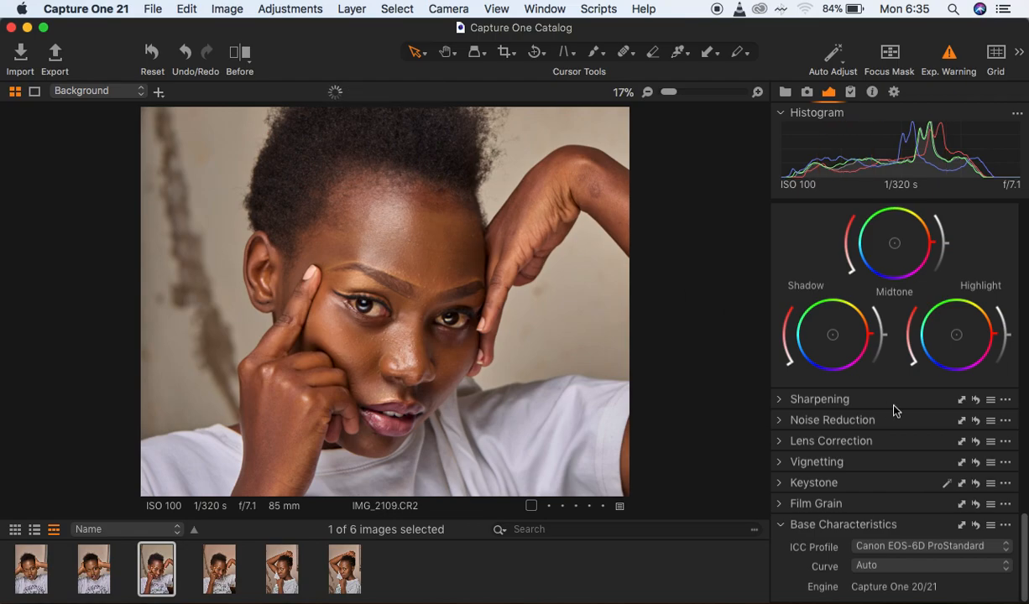
- Add a new adjustment layer above the Background and name it "color balance"
left_click_drag(1024, 531, 1017, 220)
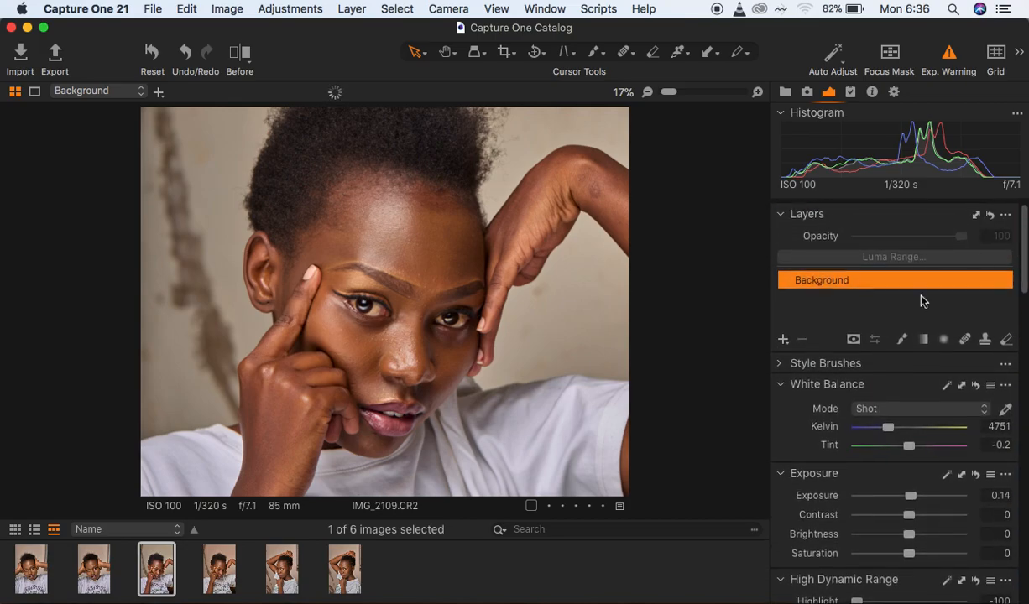
left_click(785, 340)
left_click(826, 366)
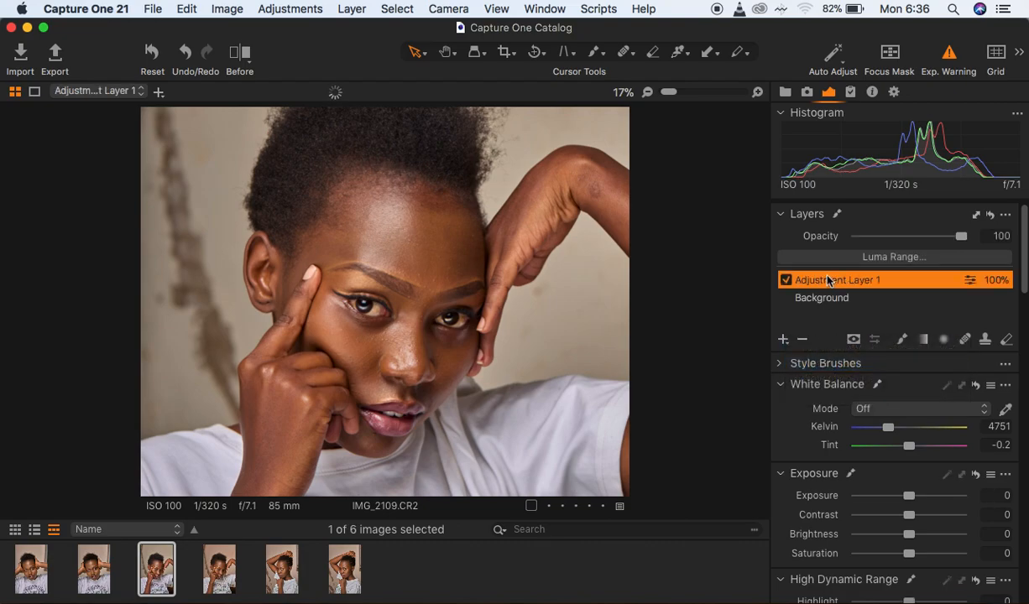
double_click(828, 280)
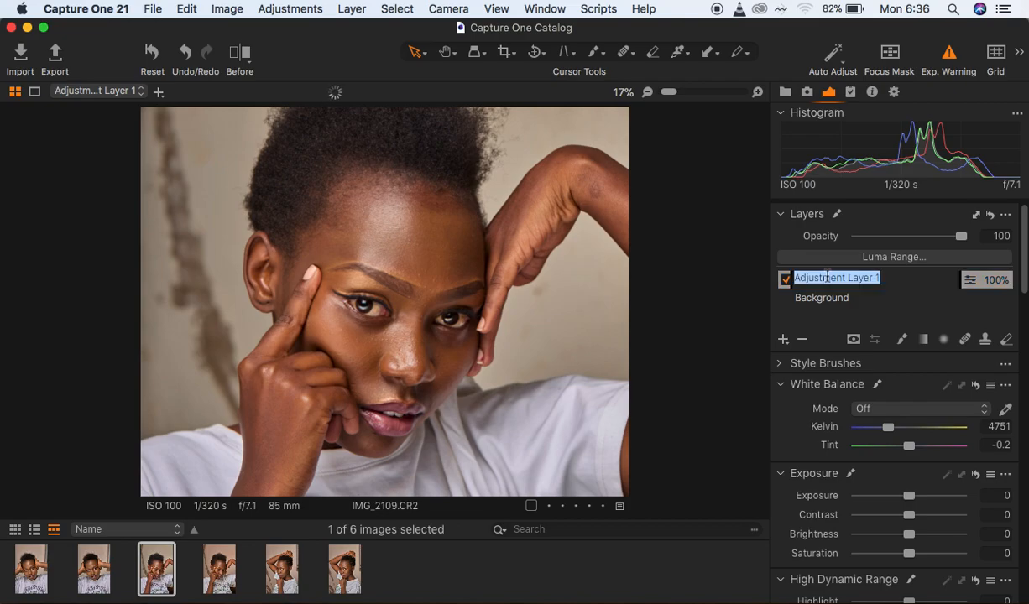
type("color")
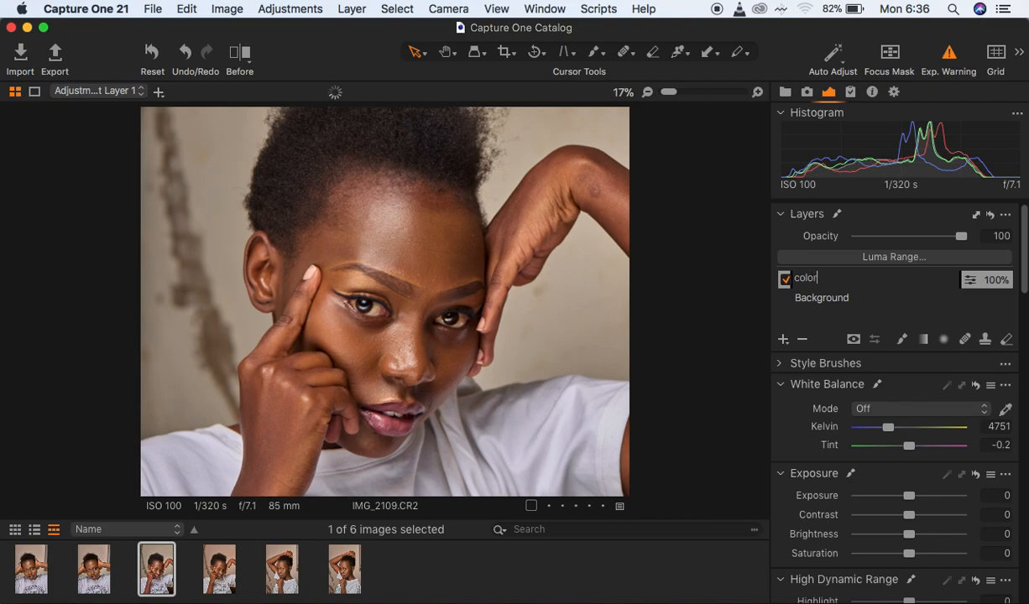
type(" ba")
key("Return")
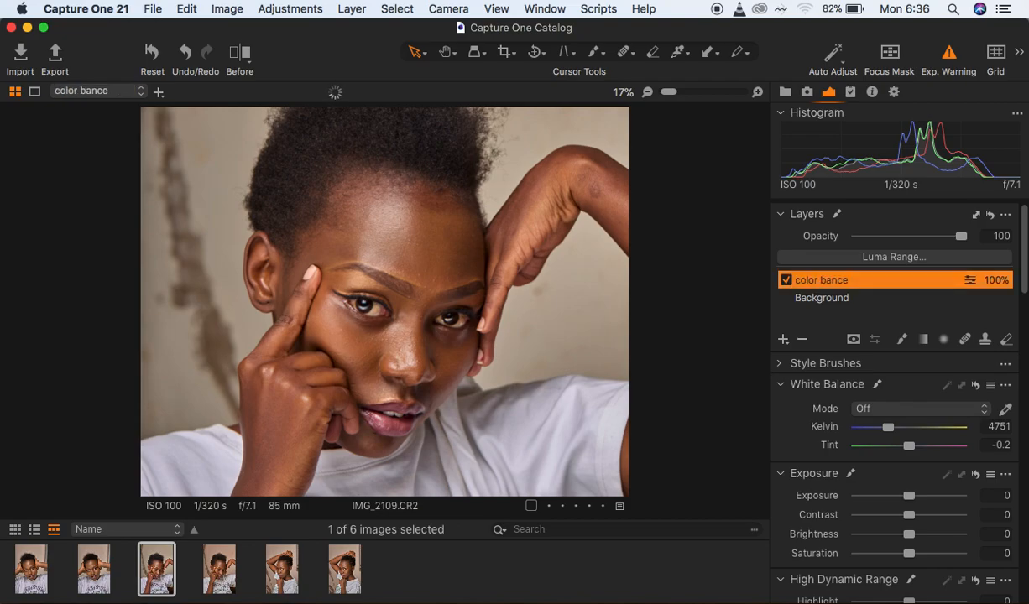
double_click(812, 279)
left_click(850, 278)
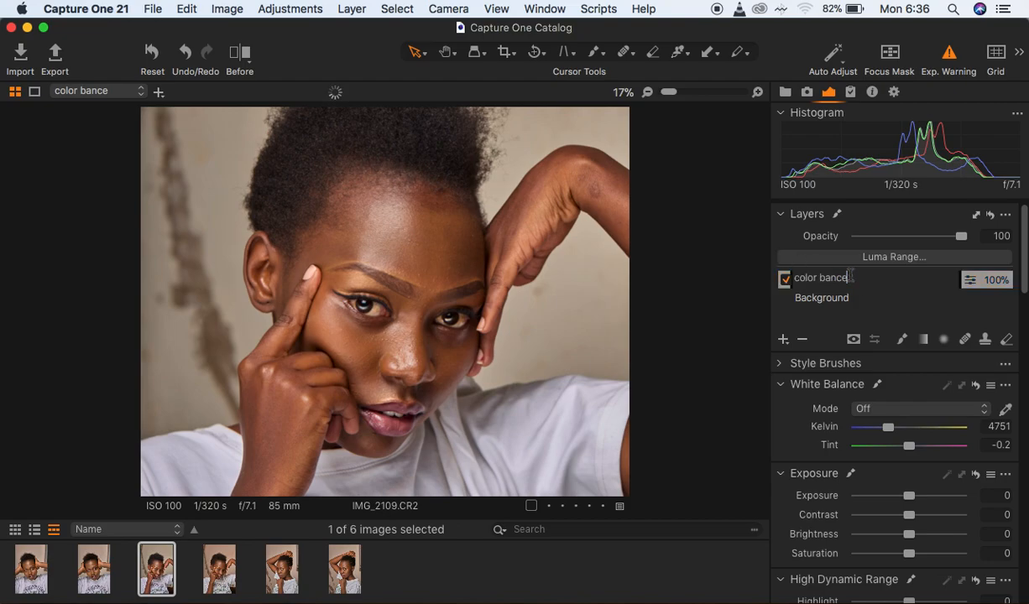
key("BackSpace")
key("BackSpace")
key("Return")
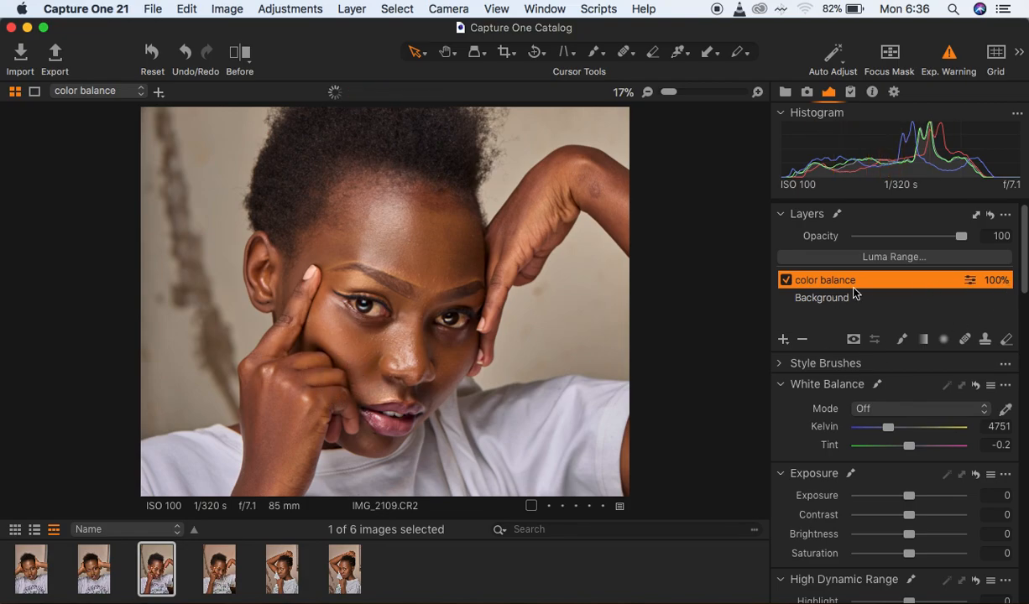
- Sample the shaded cheek beneath the right-hand eye with the Color Editor's Skin Tone colour picker on the color balance layer
left_click(1024, 238)
left_click_drag(1024, 237, 1023, 402)
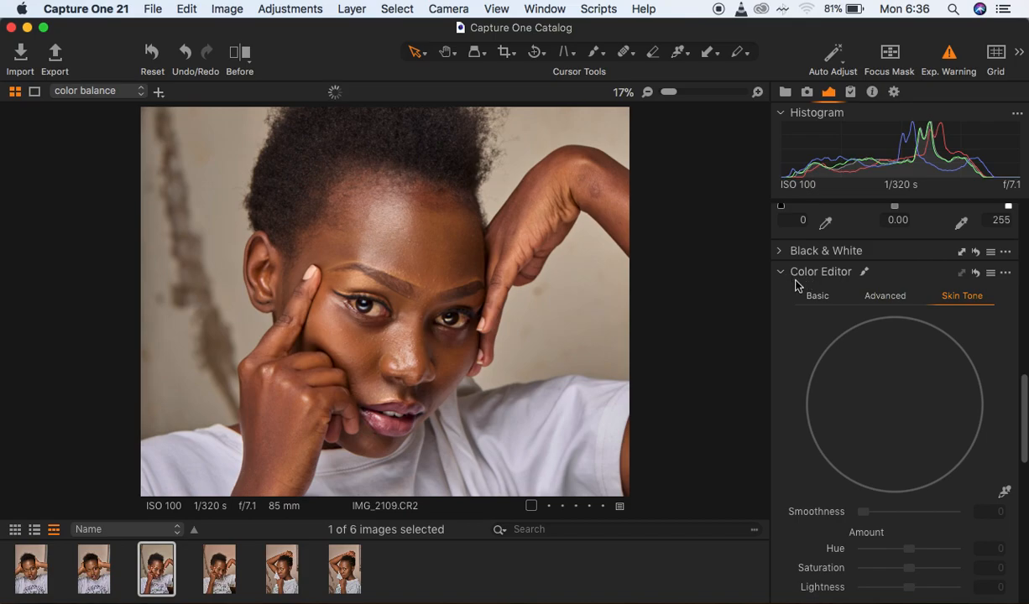
left_click(815, 297)
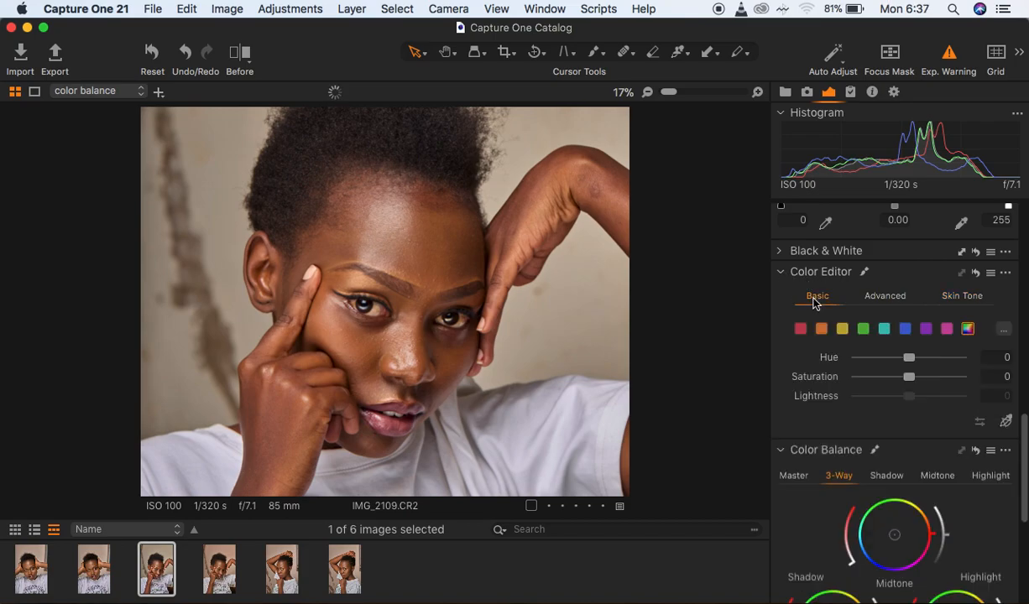
left_click(883, 298)
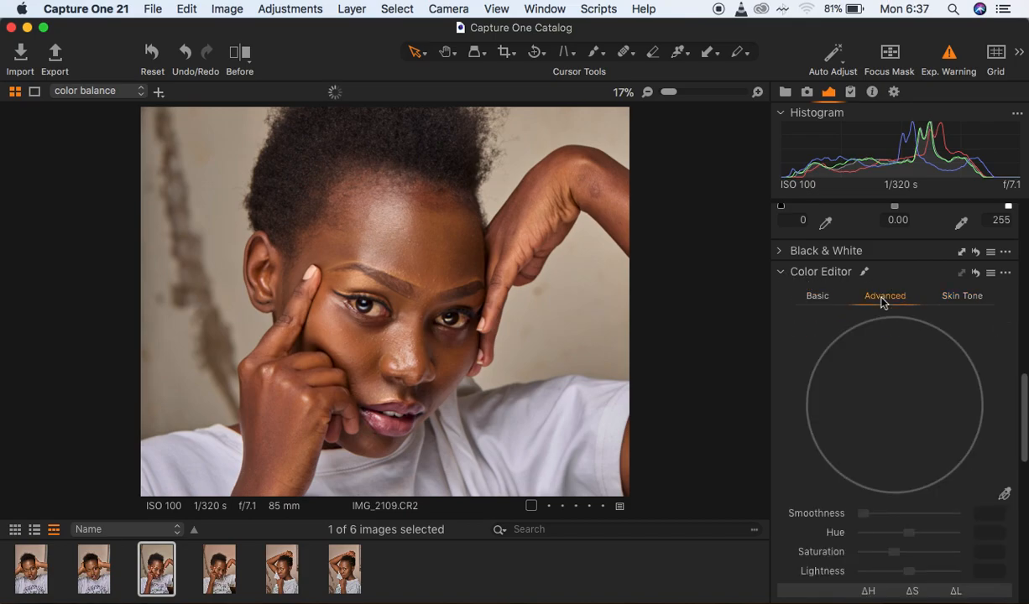
left_click(955, 300)
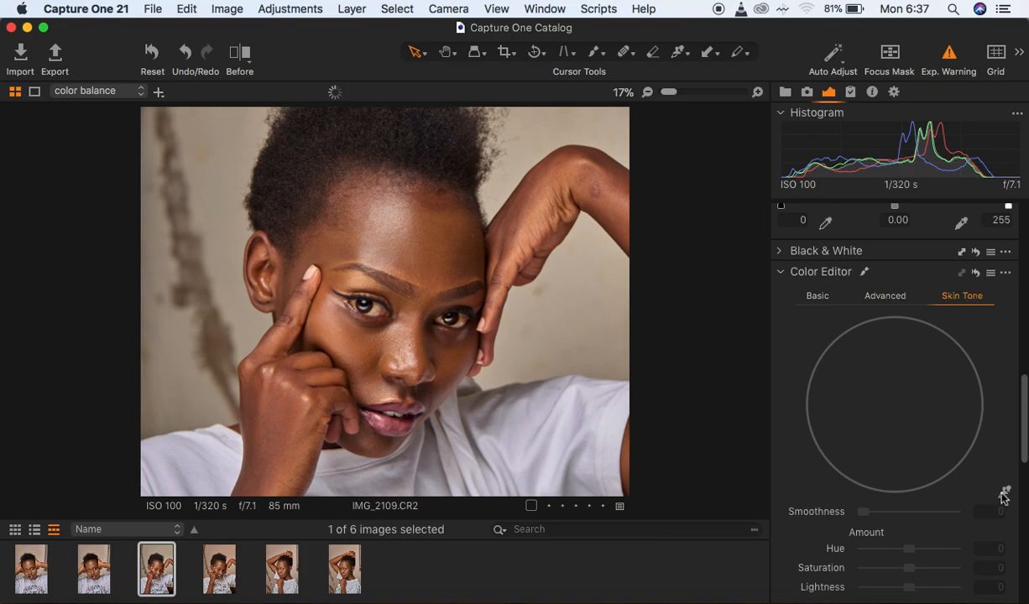
left_click(1005, 493)
key("super+plus")
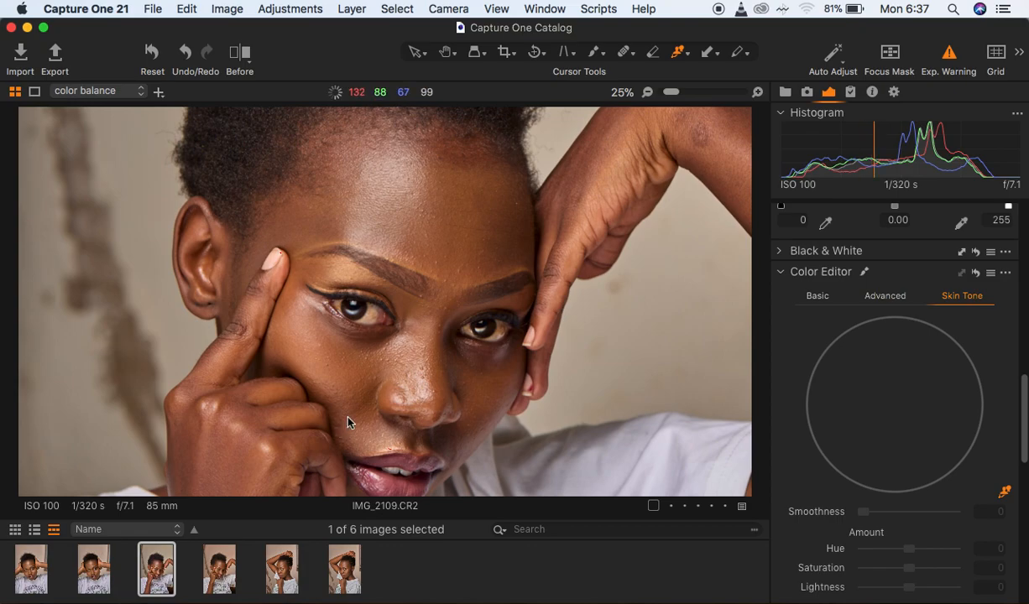
scroll(348, 422, "up", 1)
scroll(348, 422, "up", 1)
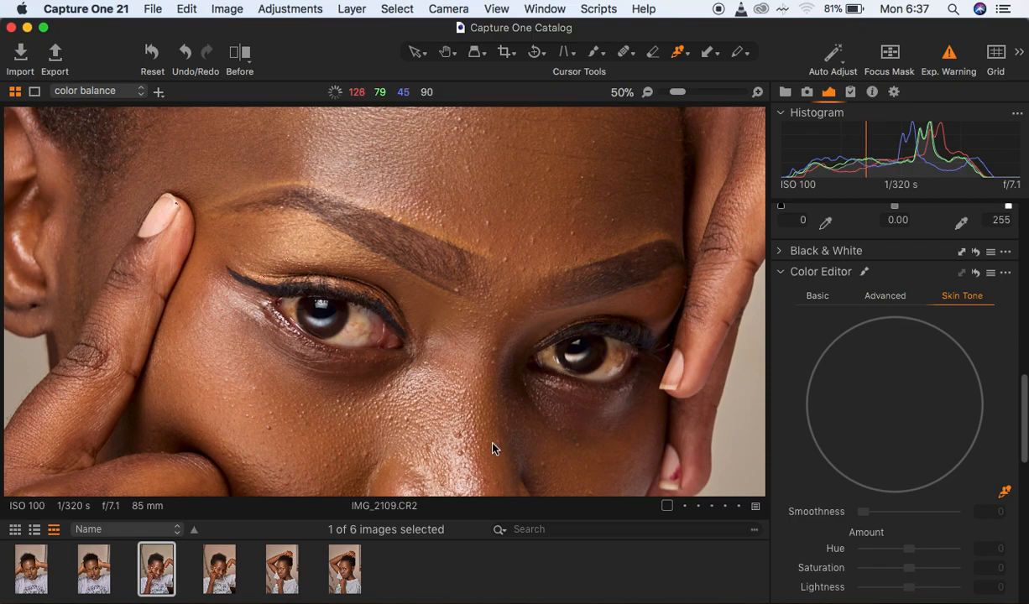
left_click(609, 455)
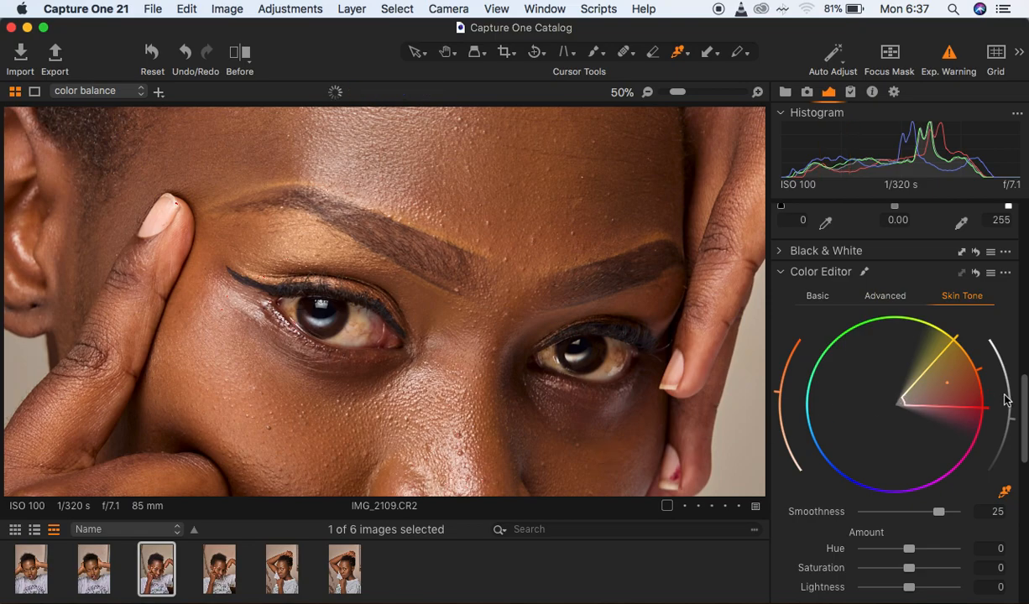
- Check which parts of the whole portrait fall within the sampled skin color range
left_click_drag(1019, 405, 1025, 449)
left_click(785, 534)
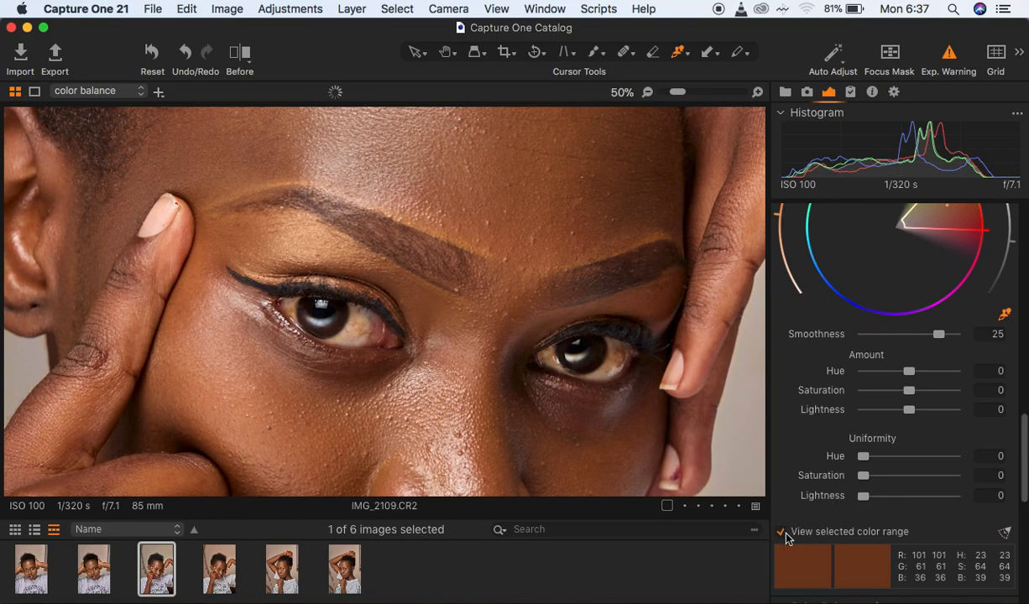
key("super+minus")
key("super+minus")
key("super+minus")
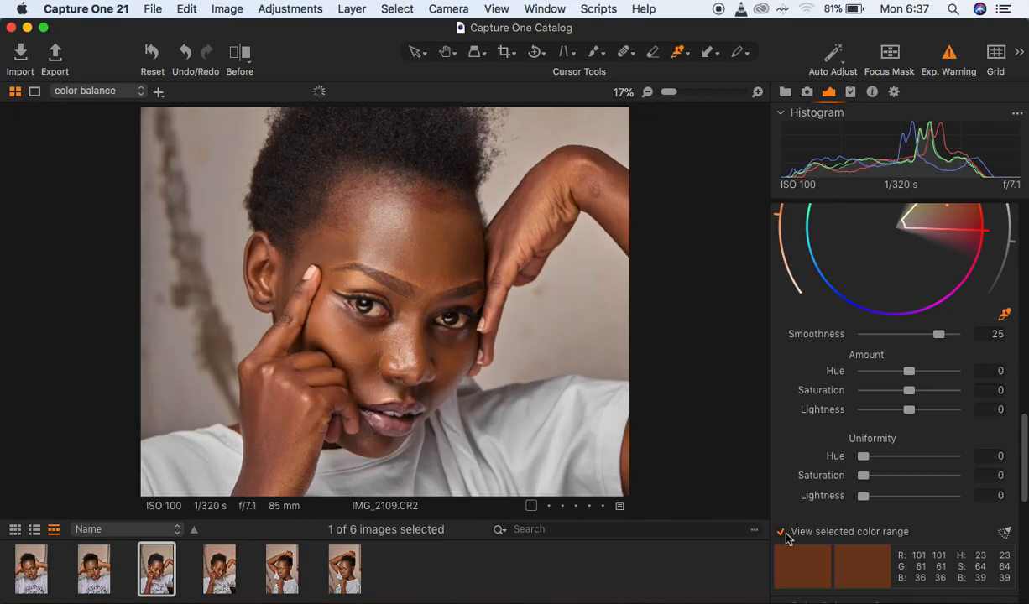
key("super+0")
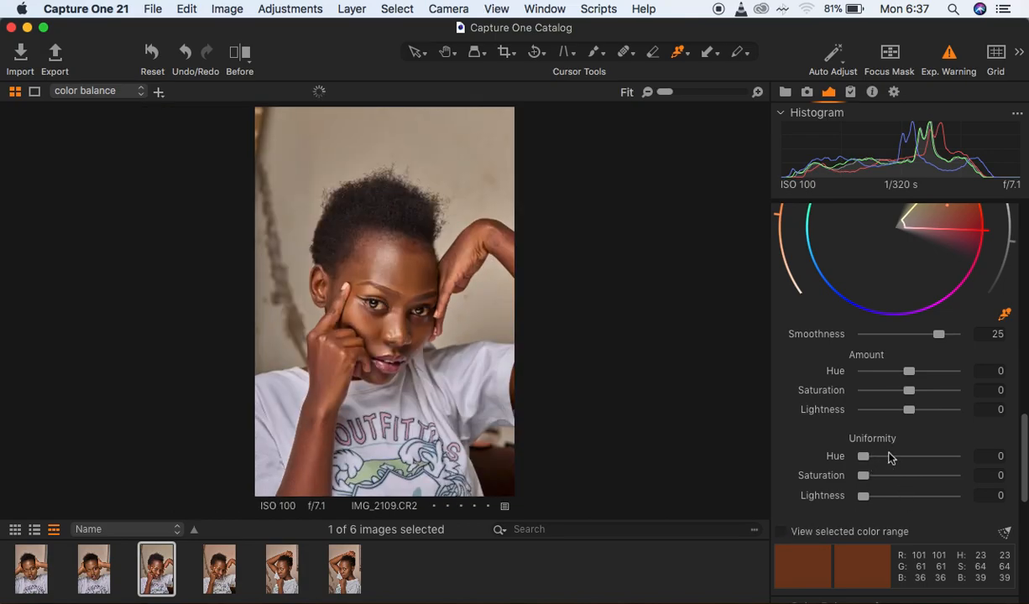
- Set the Skin Tone Uniformity on the color balance layer to Hue 89.6 and Saturation 6.3
left_click_drag(869, 458, 883, 458)
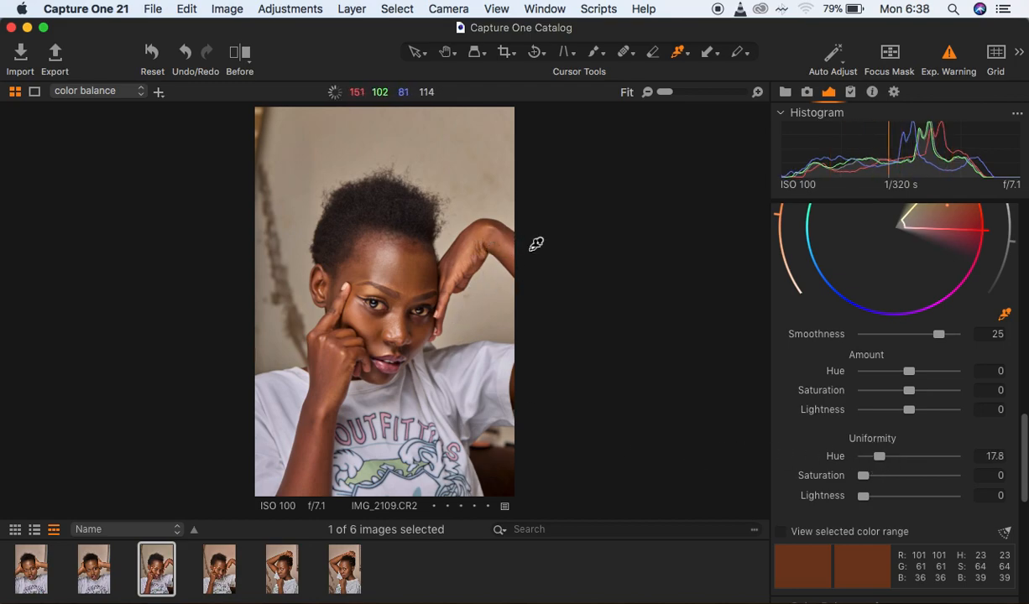
left_click_drag(883, 458, 948, 461)
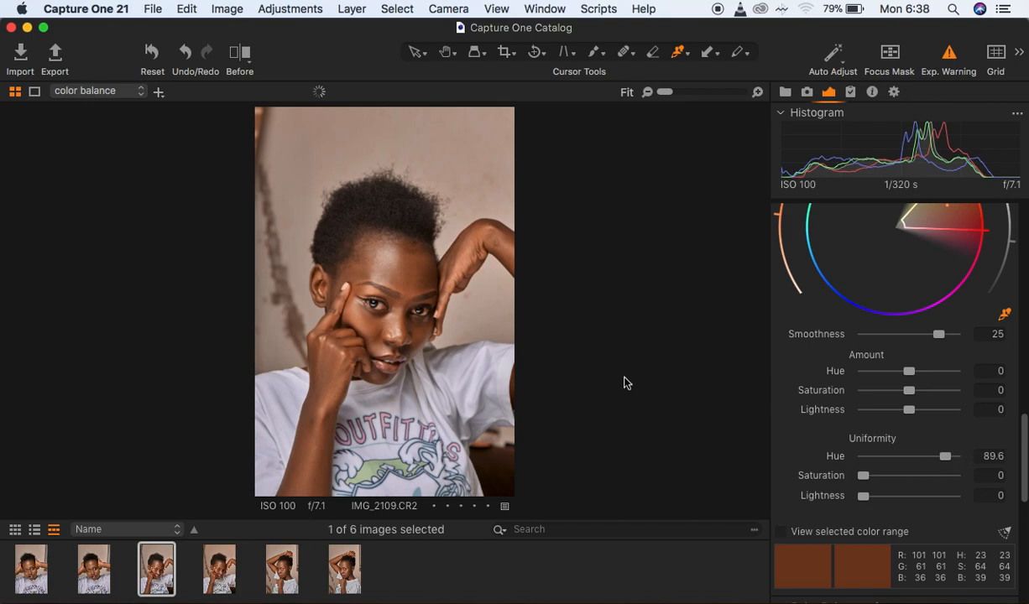
scroll(541, 416, "up", 3)
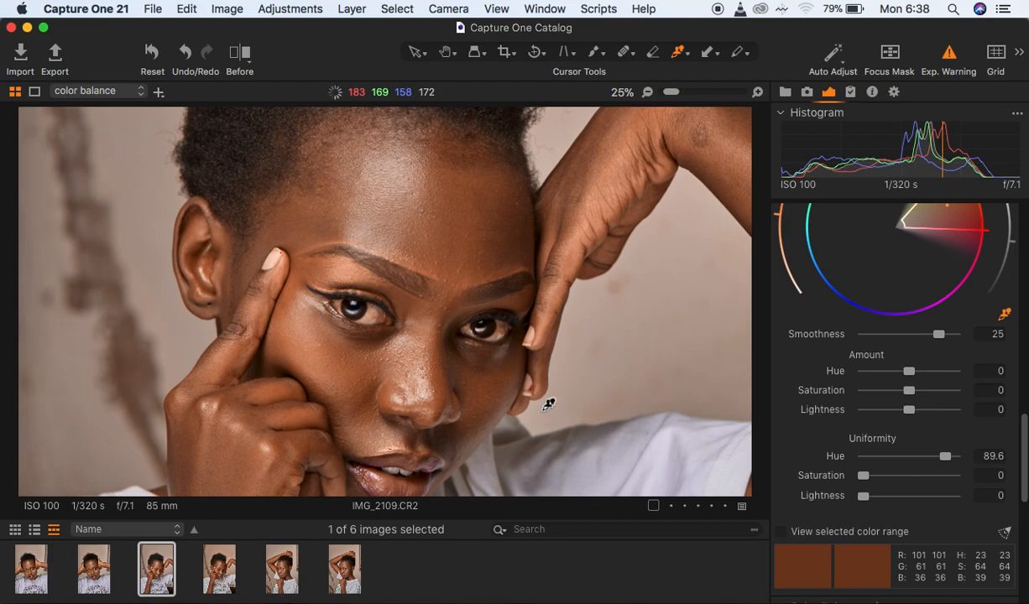
scroll(548, 405, "down", 3)
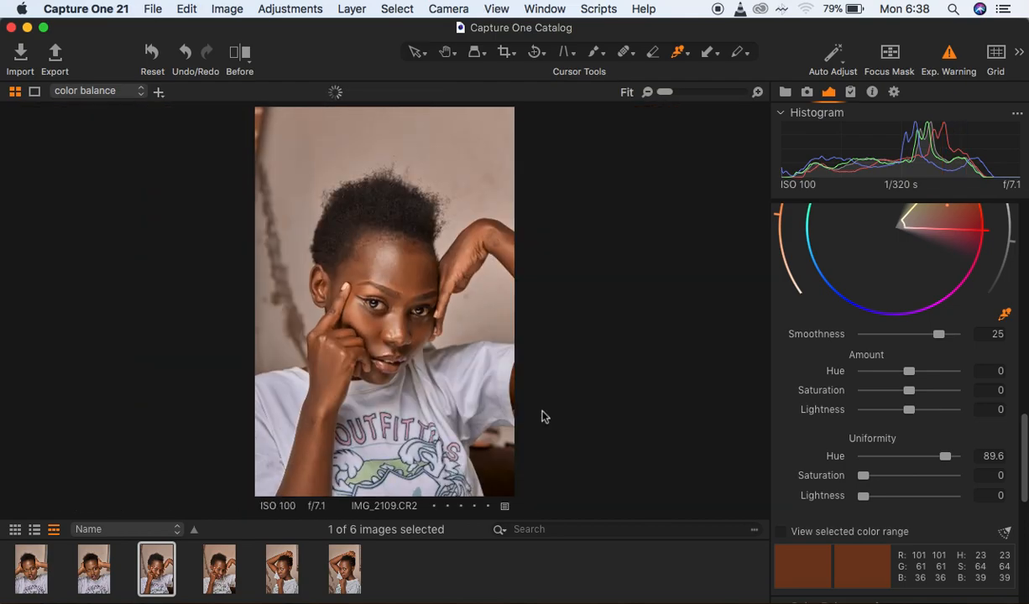
left_click_drag(865, 481, 870, 480)
- Compare the portrait before and after the adjustments in a split view across the whole image
left_click(237, 55)
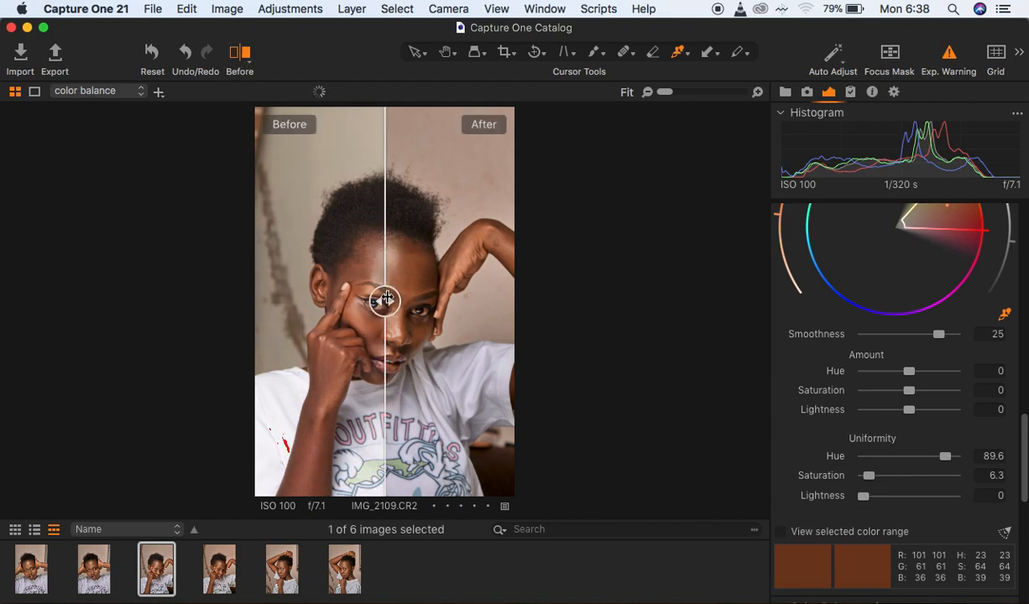
left_click_drag(384, 302, 236, 325)
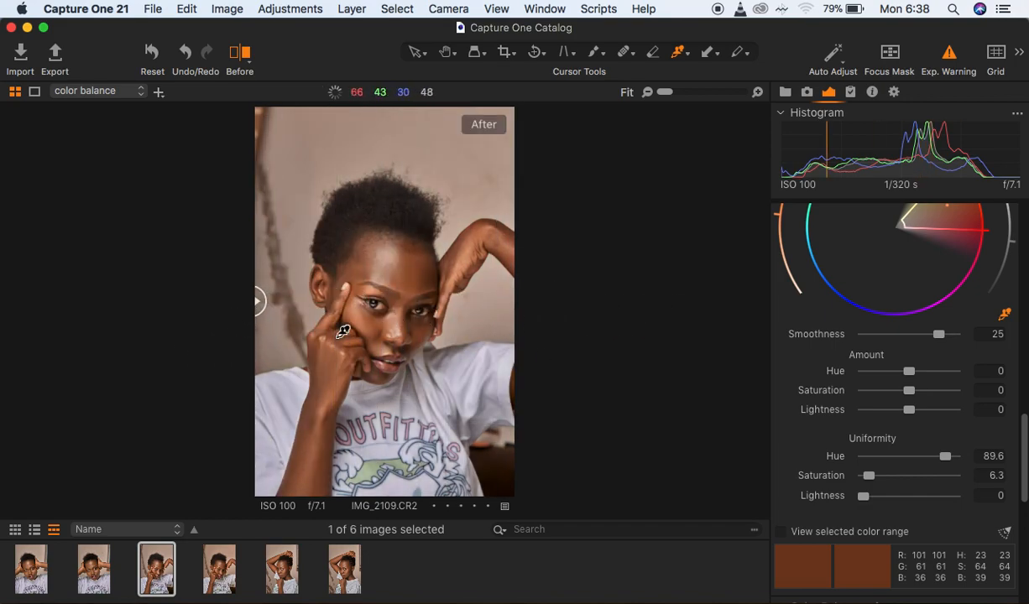
left_click(240, 54)
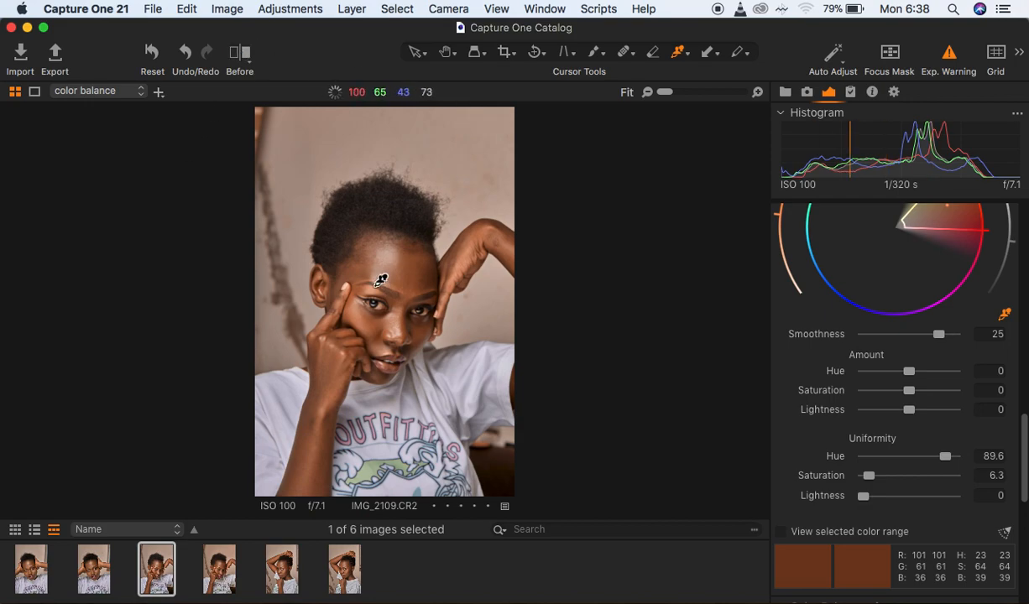
- Erase the color balance layer's mask over the lips with the mask overlay shown
key("super+plus")
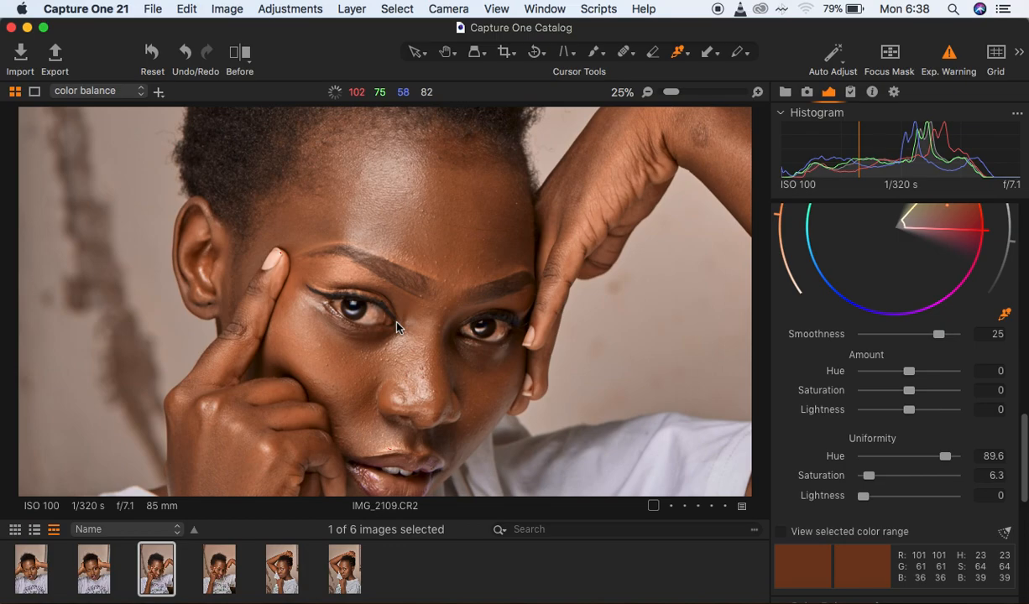
left_click_drag(479, 343, 475, 193)
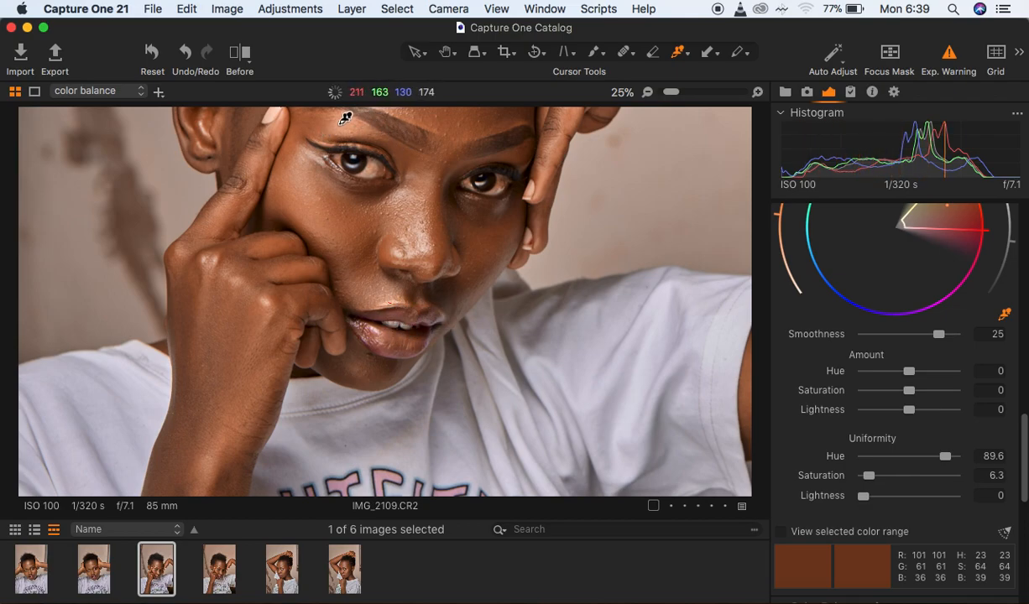
left_click_drag(1025, 459, 1026, 240)
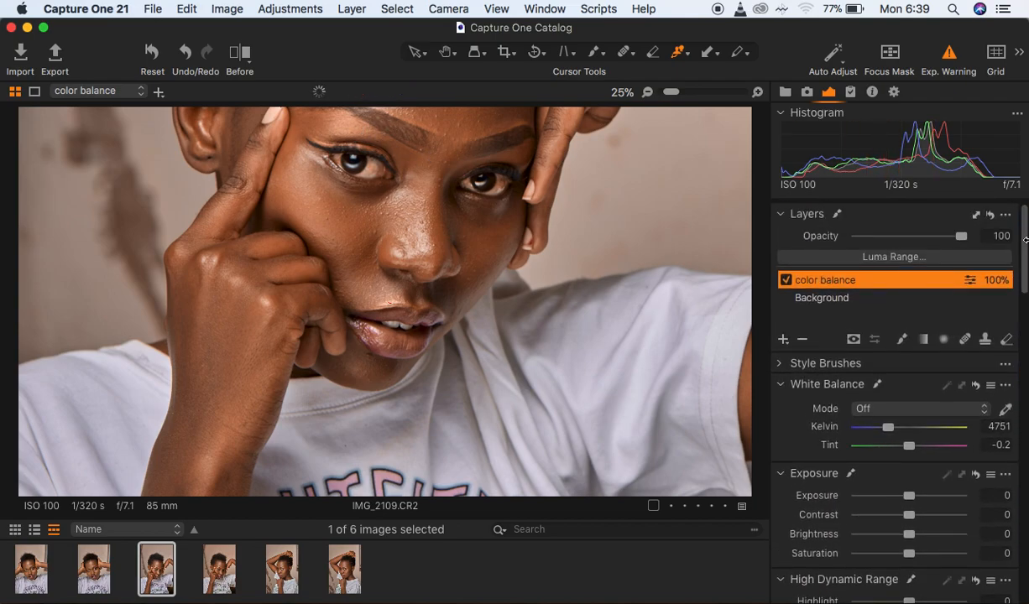
left_click(1006, 340)
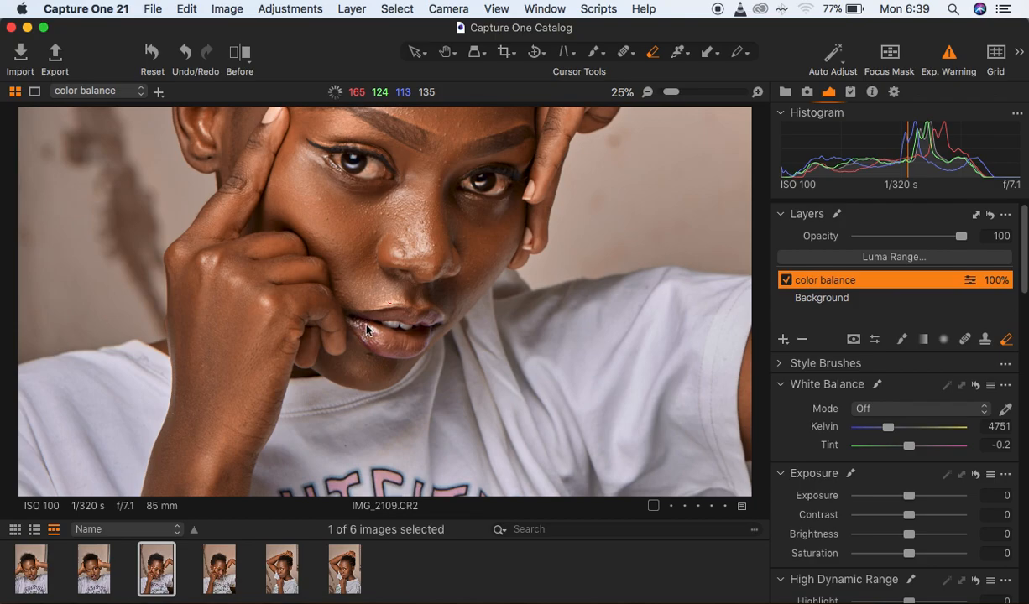
key("m")
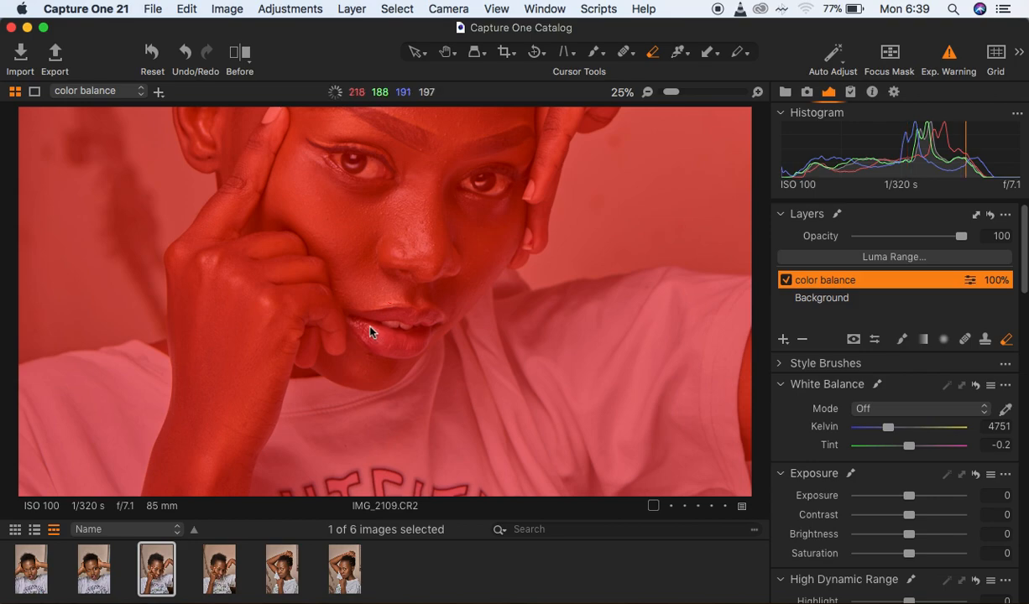
mouse_move(364, 324)
left_mouse_down()
mouse_move(389, 351)
mouse_move(406, 351)
mouse_move(420, 336)
mouse_move(372, 337)
mouse_move(355, 322)
mouse_move(404, 313)
mouse_move(373, 324)
mouse_move(406, 333)
mouse_move(410, 320)
mouse_move(433, 315)
mouse_move(417, 339)
mouse_move(409, 328)
mouse_move(438, 316)
mouse_move(420, 350)
mouse_move(401, 358)
mouse_move(359, 327)
mouse_move(370, 335)
mouse_move(361, 324)
mouse_move(407, 320)
mouse_move(413, 333)
mouse_move(383, 353)
mouse_move(366, 333)
mouse_move(401, 337)
mouse_move(429, 322)
mouse_move(430, 333)
mouse_move(392, 317)
left_mouse_up()
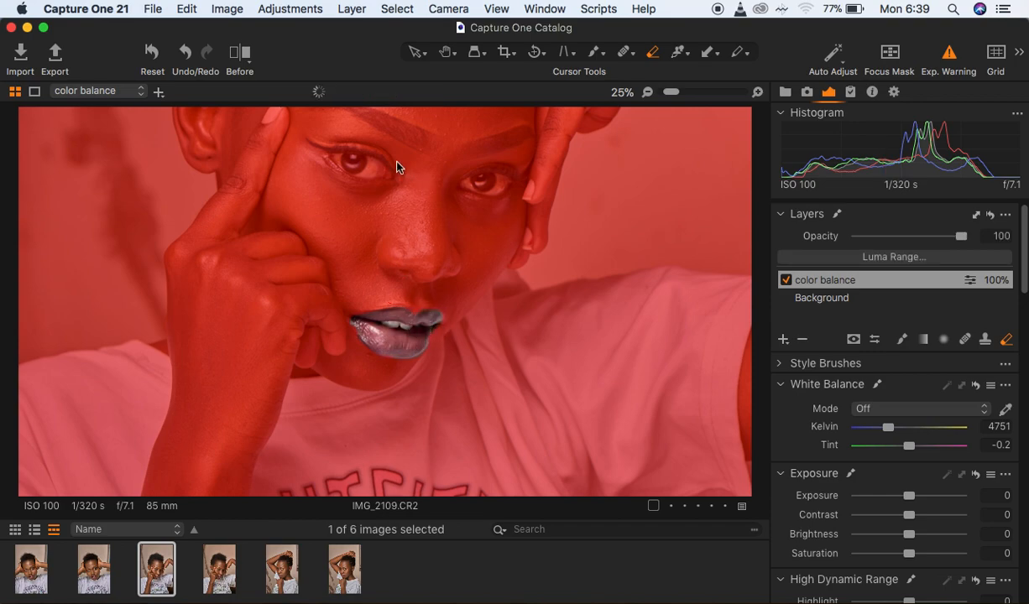
- Erase the color balance layer's mask over the makeup on both upper eyelids and hide the mask overlay
left_click_drag(397, 226, 397, 238)
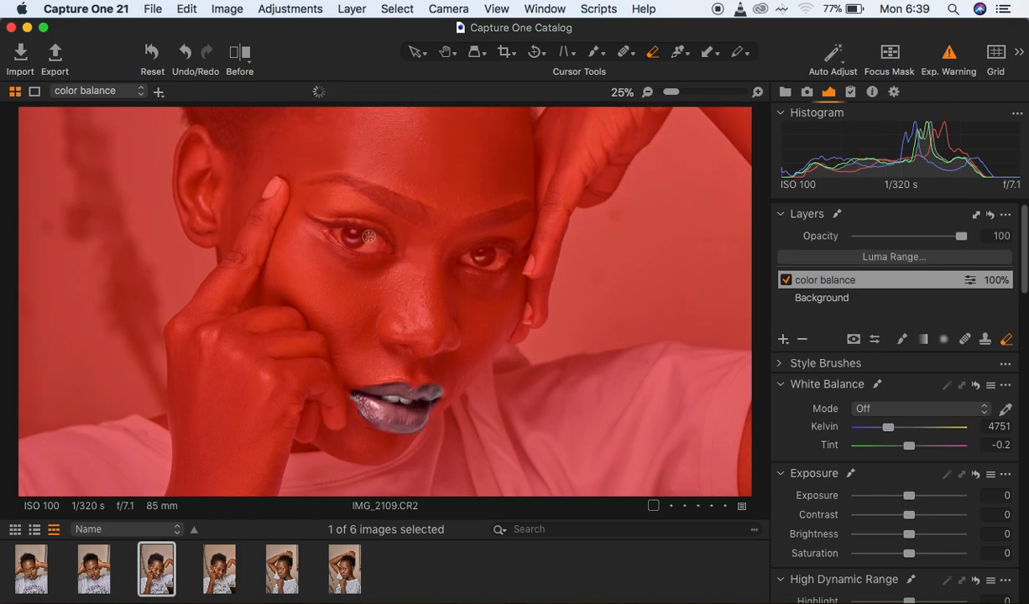
mouse_move(319, 213)
left_mouse_down()
mouse_move(369, 213)
mouse_move(400, 242)
mouse_move(374, 219)
mouse_move(328, 215)
mouse_move(315, 202)
mouse_move(397, 226)
left_mouse_up()
mouse_move(520, 237)
left_mouse_down()
mouse_move(521, 247)
mouse_move(513, 237)
mouse_move(449, 239)
mouse_move(487, 228)
mouse_move(522, 242)
mouse_move(495, 228)
mouse_move(519, 231)
left_mouse_up()
left_click_drag(317, 208, 316, 216)
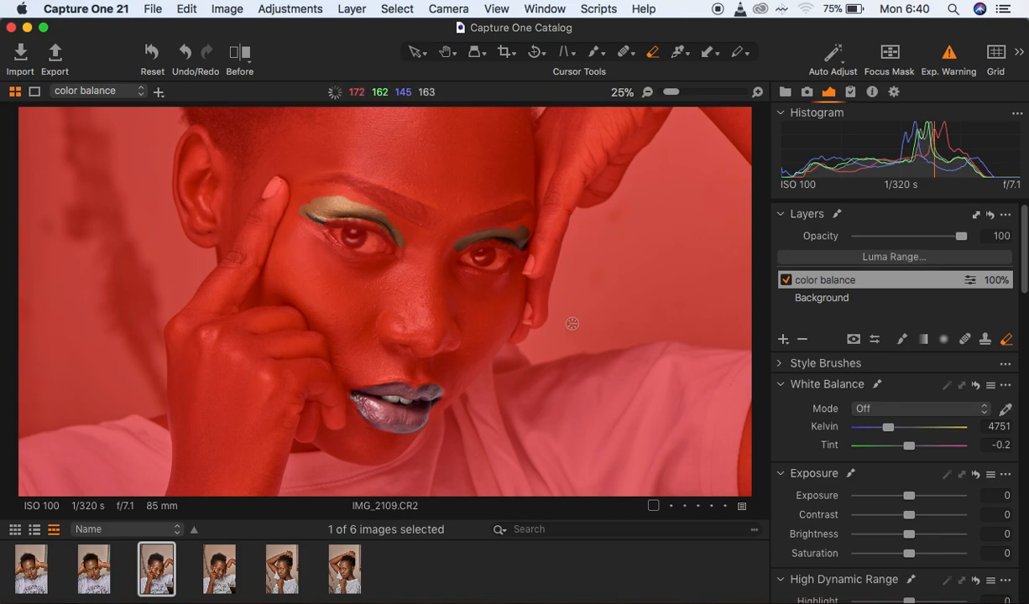
key("m")
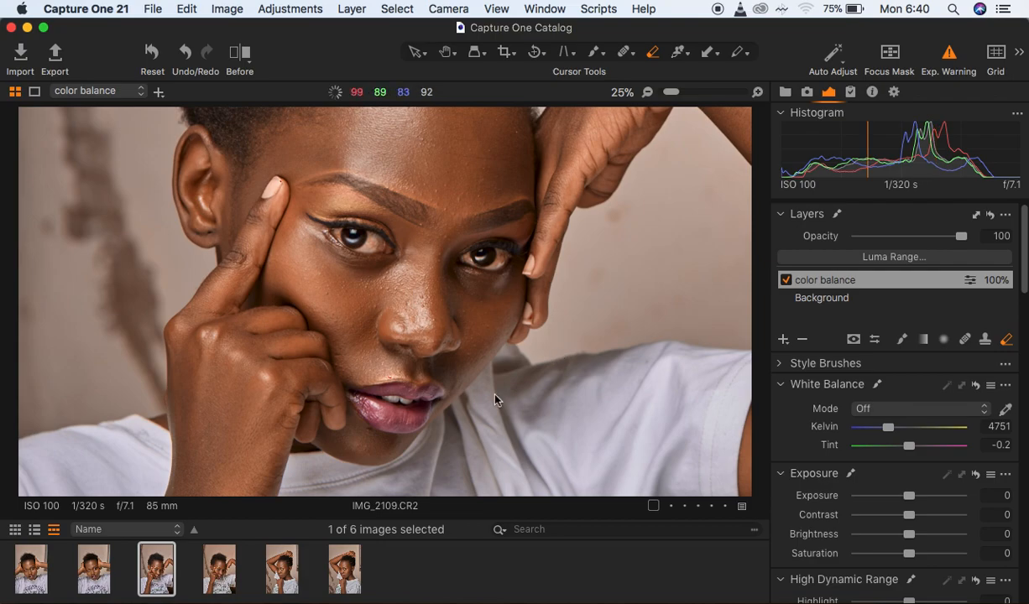
- Warm the color balance layer by setting its white balance Kelvin to 5016
key("super+0")
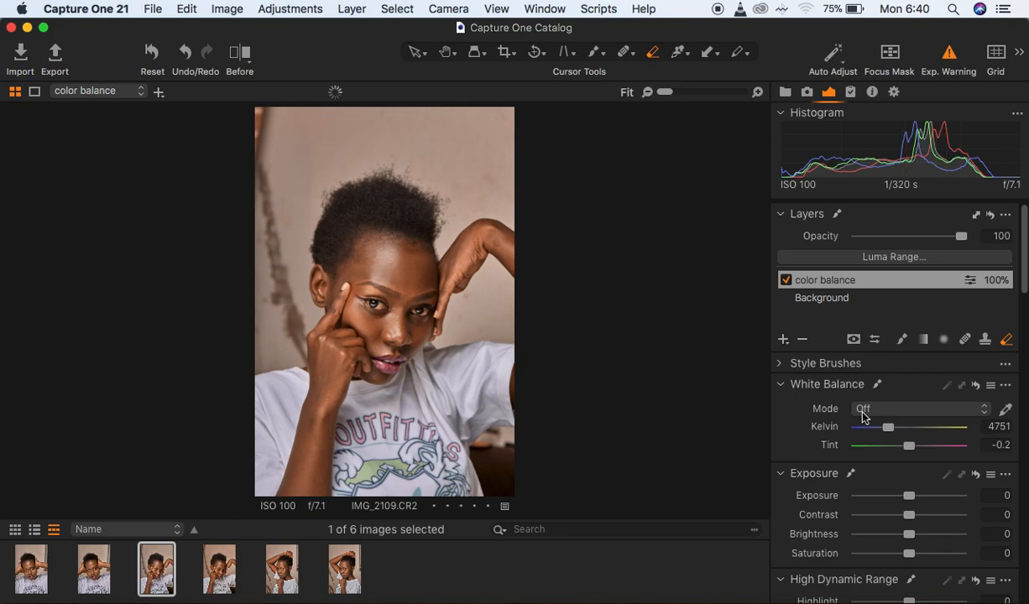
left_click_drag(891, 430, 893, 433)
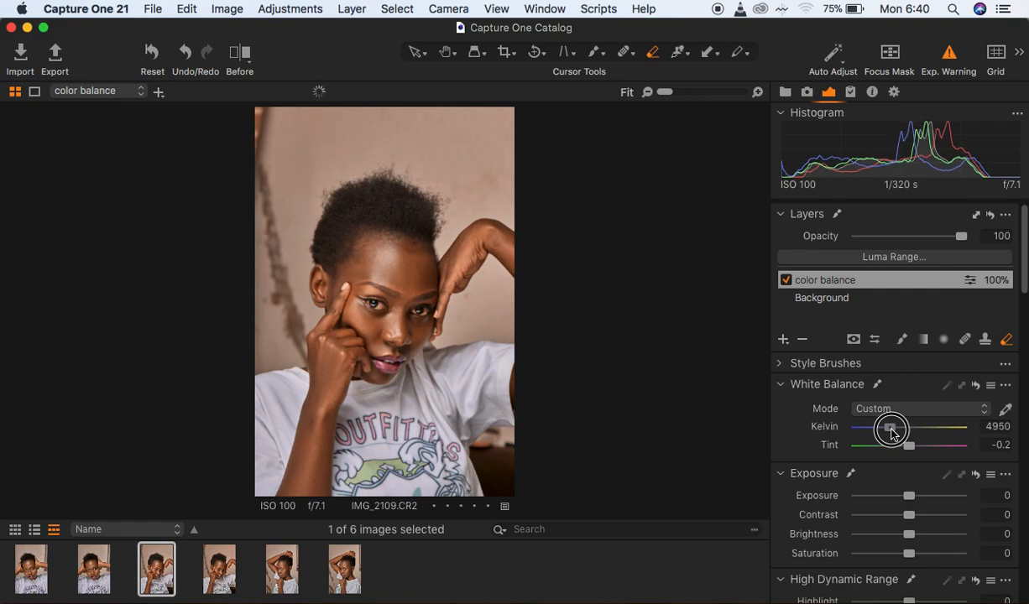
left_click_drag(892, 433, 894, 432)
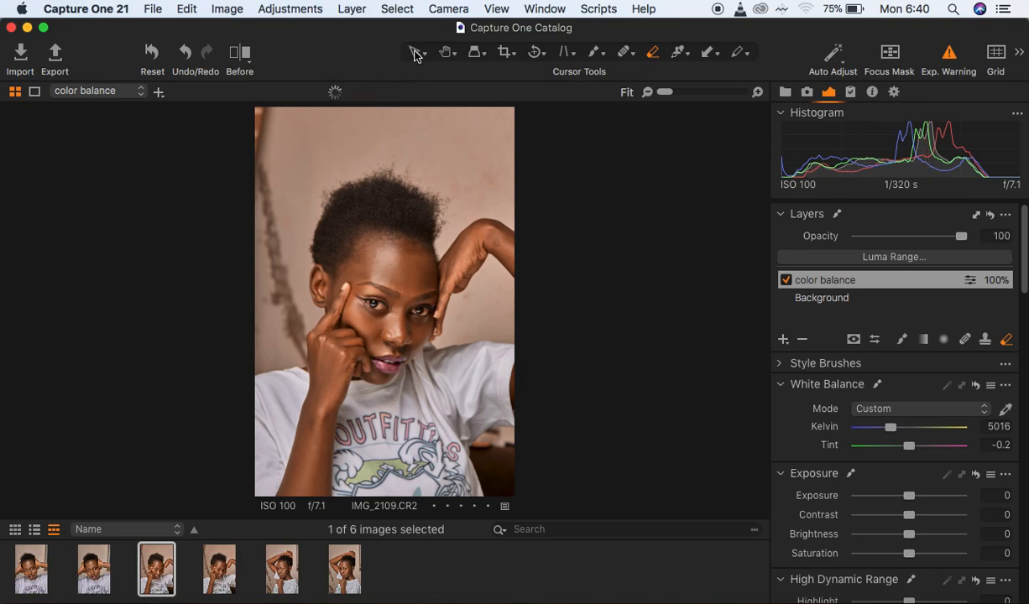
- Send the portrait to Adobe Photoshop 2020 as a 16-bit PSD with the Adobe RGB (1998) profile at 300 px/in and 100% scale
left_click(230, 9)
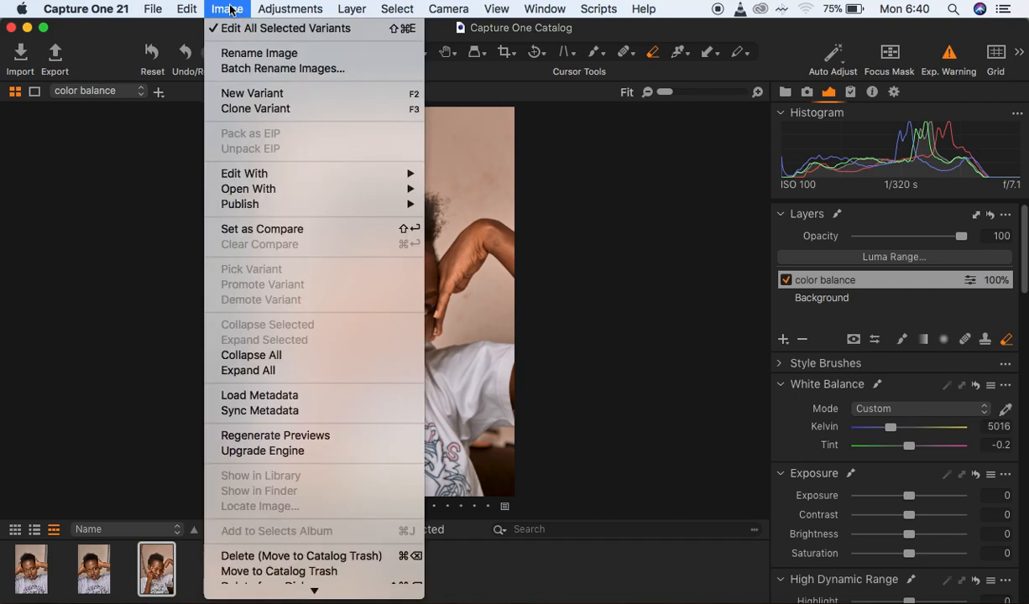
mouse_move(267, 182)
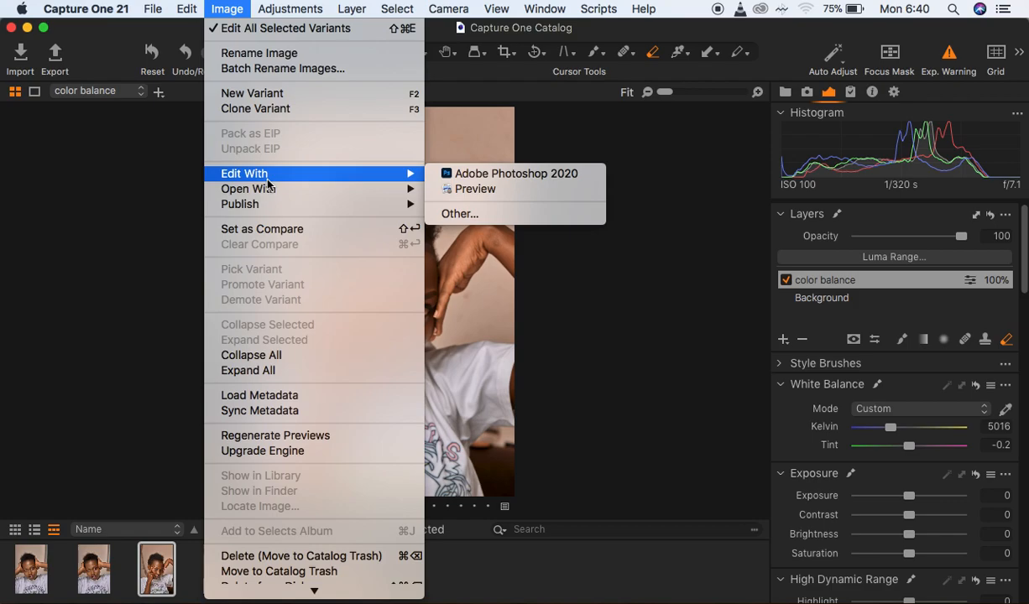
left_click(510, 175)
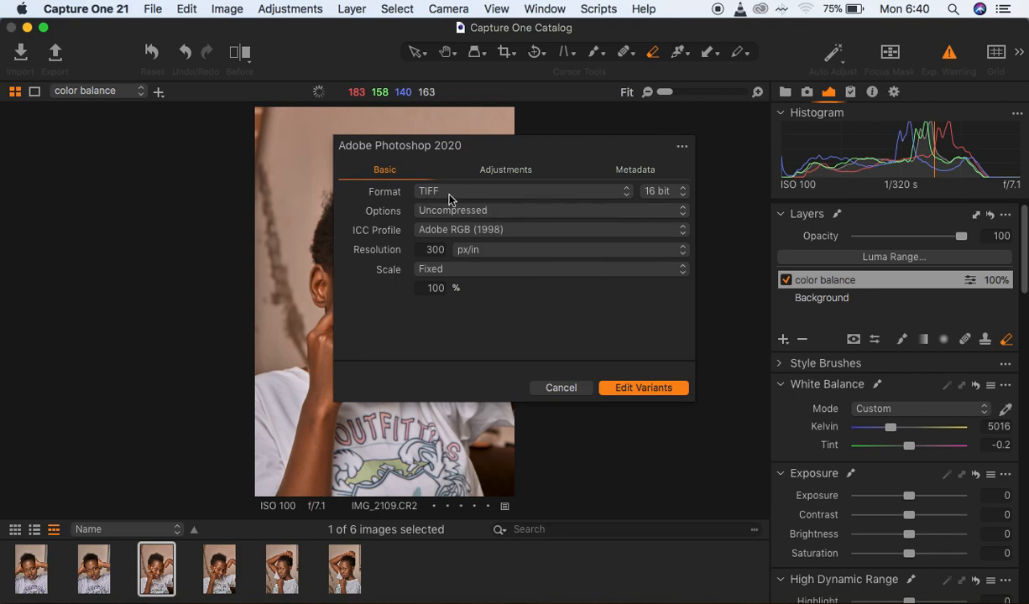
left_click(492, 200)
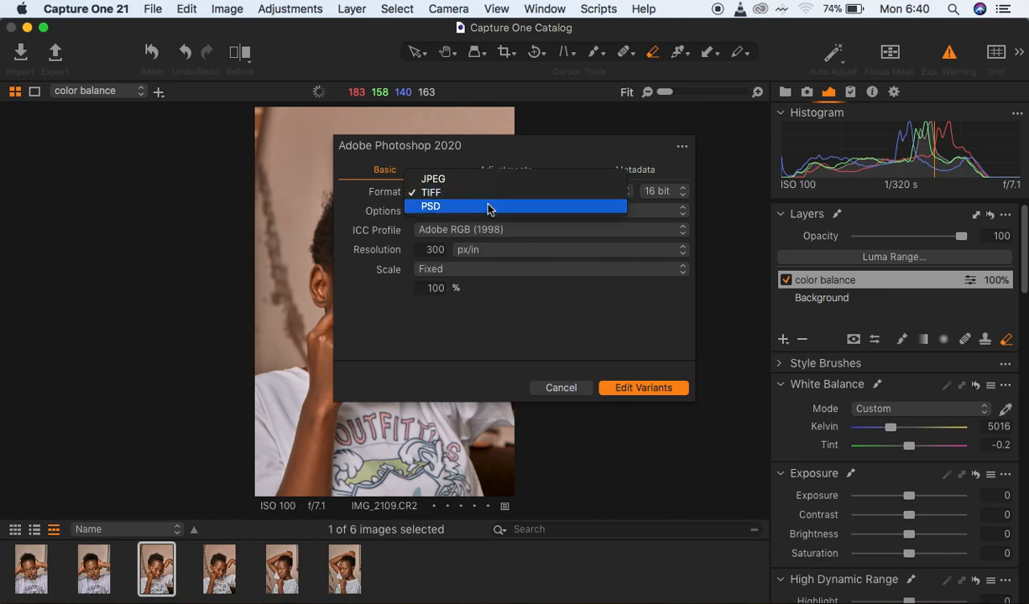
left_click(470, 205)
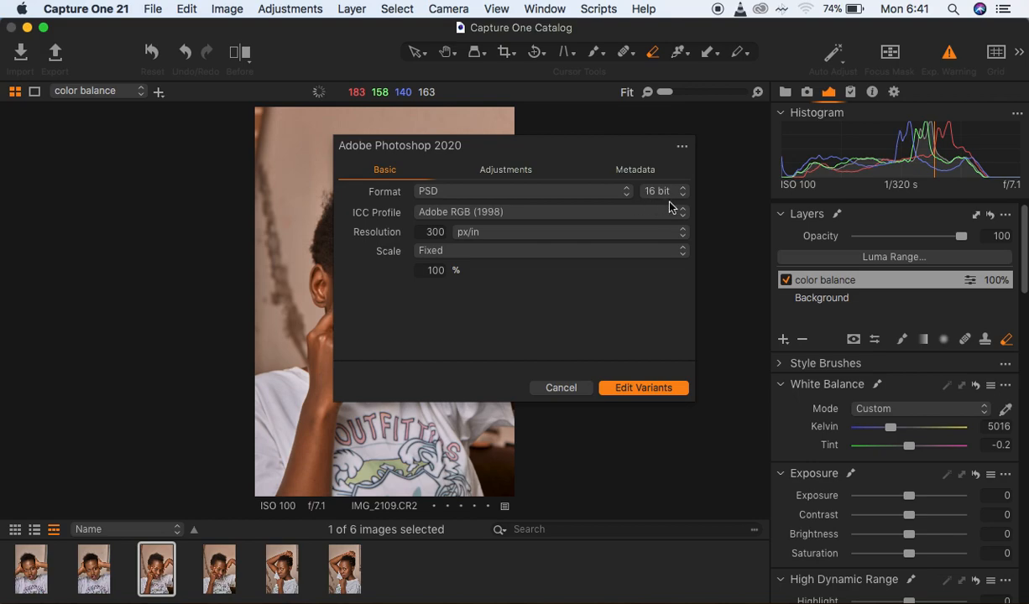
left_click(644, 389)
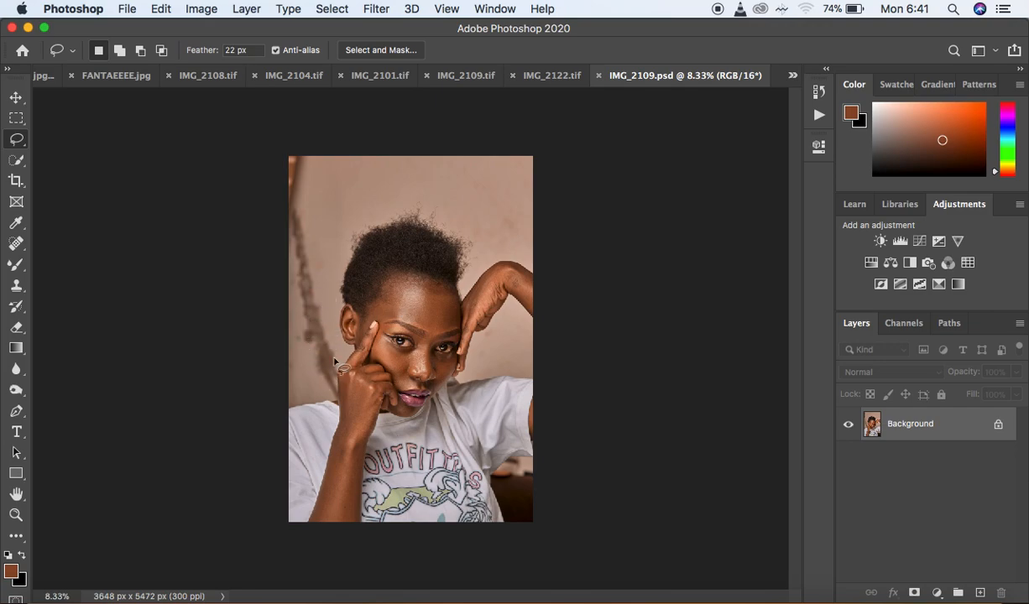
- Crop the portrait at a 4:5 ratio tightly around the face and raised hand, to about 1973 x 2466 px
left_click(15, 181)
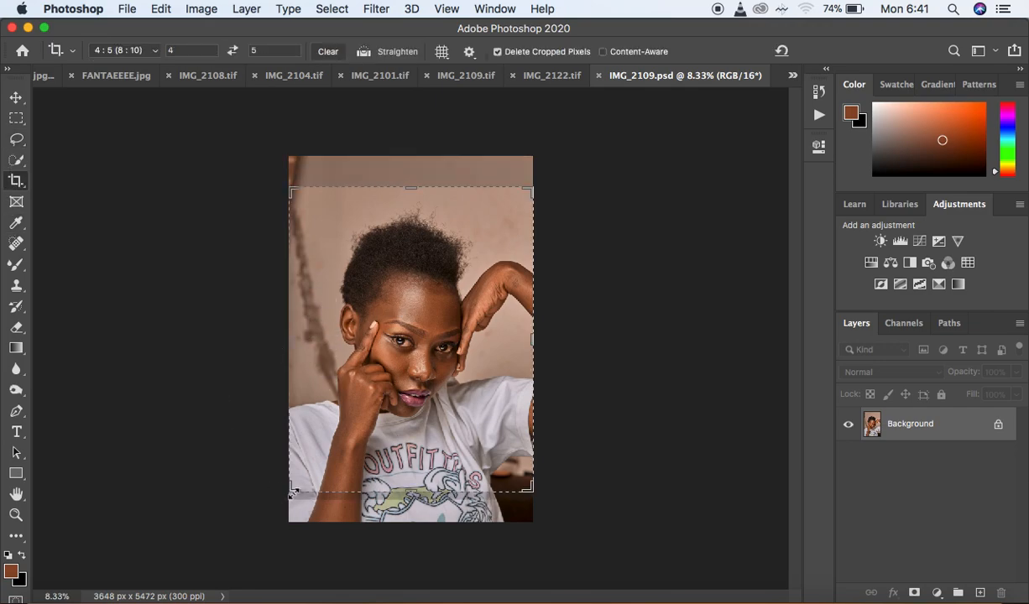
left_click_drag(292, 487, 319, 461)
left_click_drag(506, 221, 469, 252)
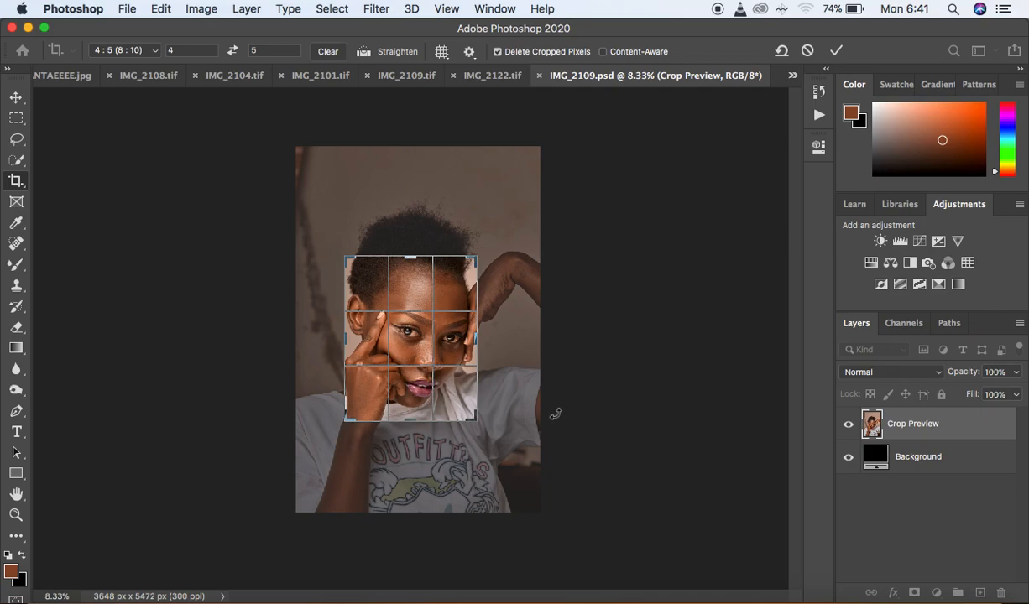
key("Return")
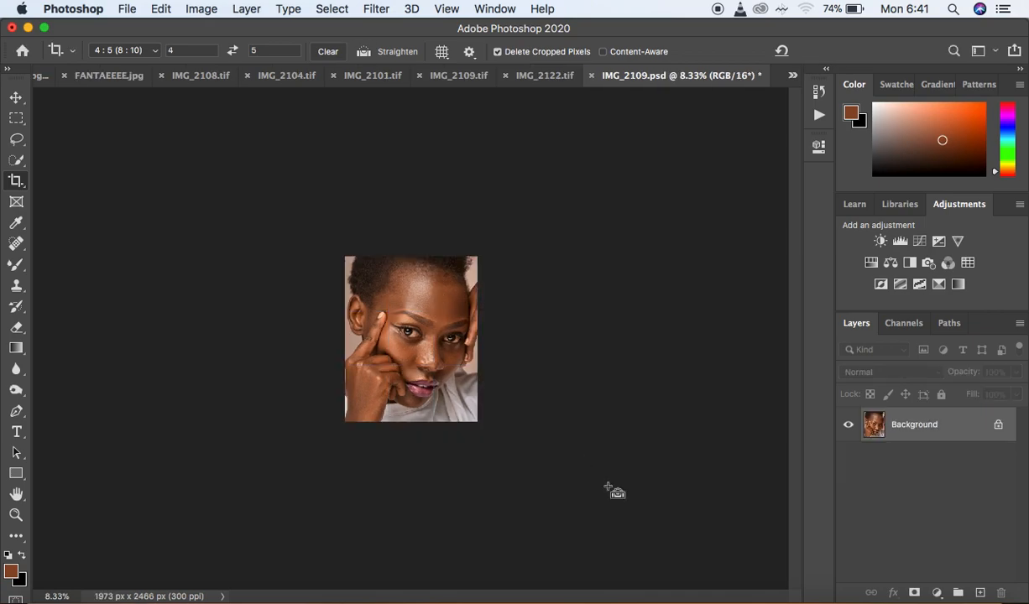
- Inspect the cropped face and duplicate the Background layer
key("super+equal")
key("super+equal")
key("super+equal")
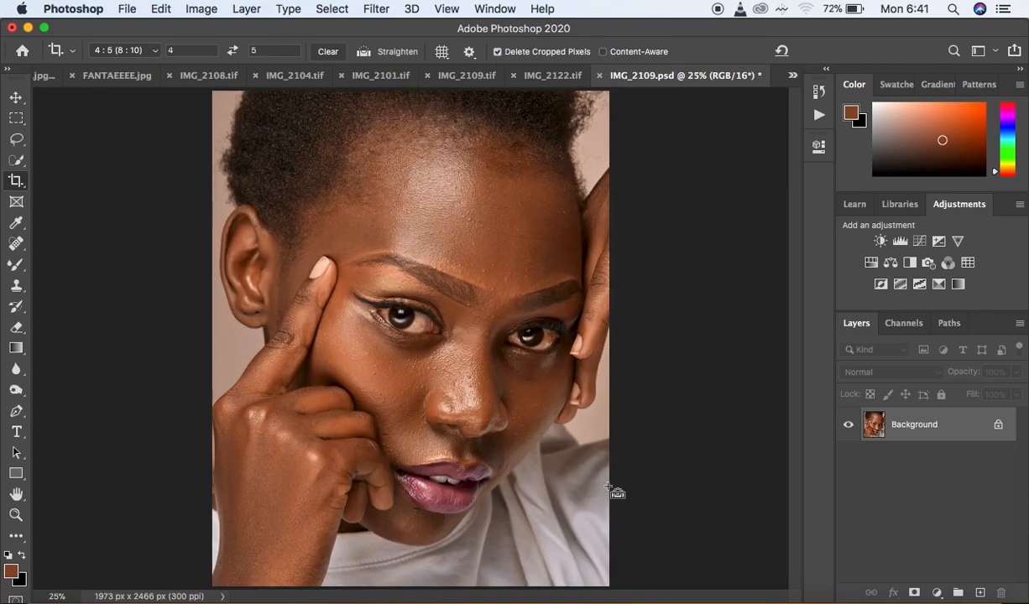
key("super+minus")
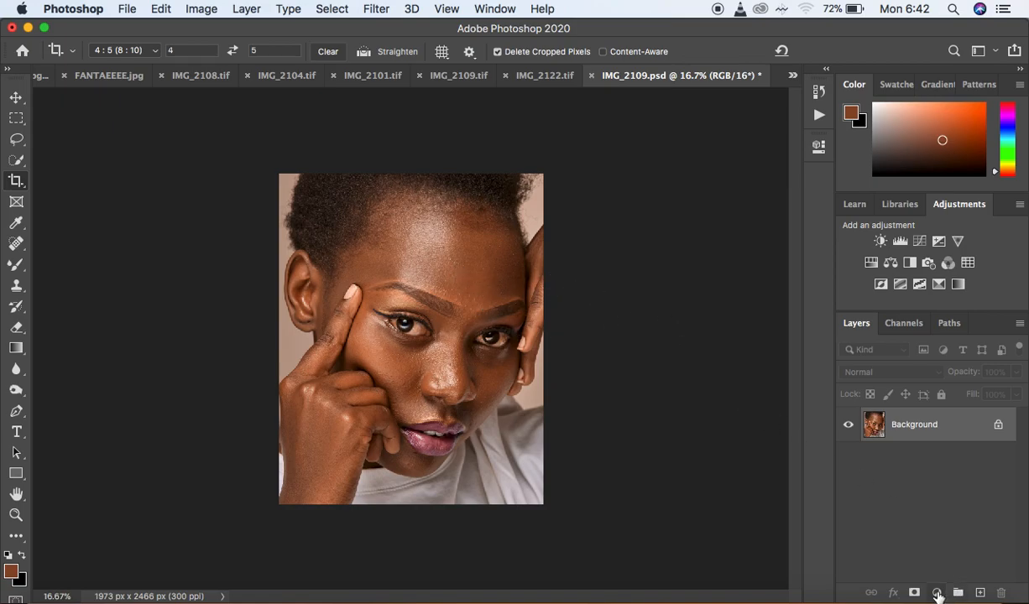
key("super")
key("super+j")
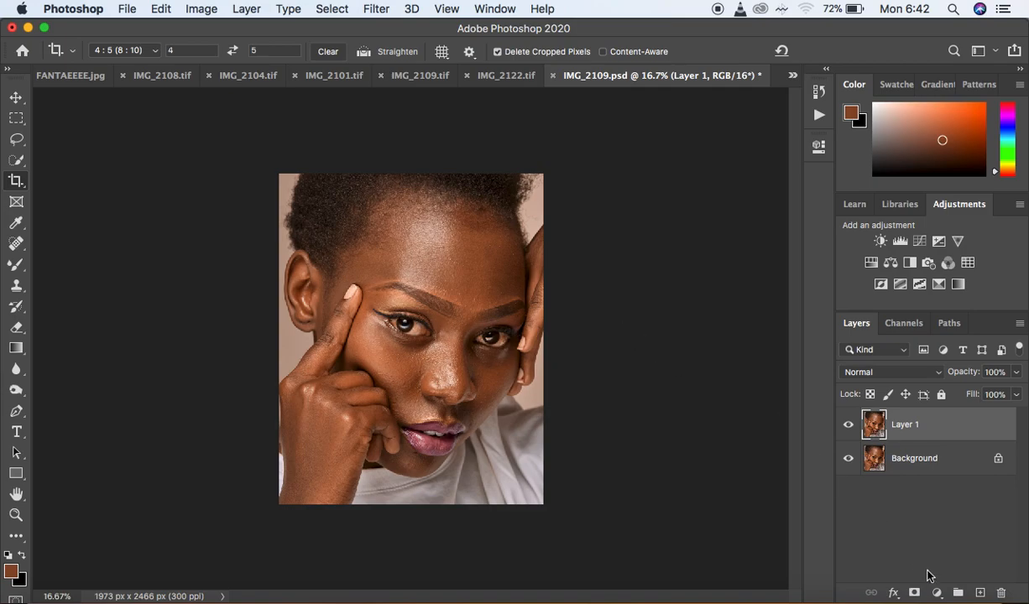
- Add a Selective Color adjustment layer and, for the Reds, lower Yellow to about -6% and raise Magenta slightly
left_click(937, 594)
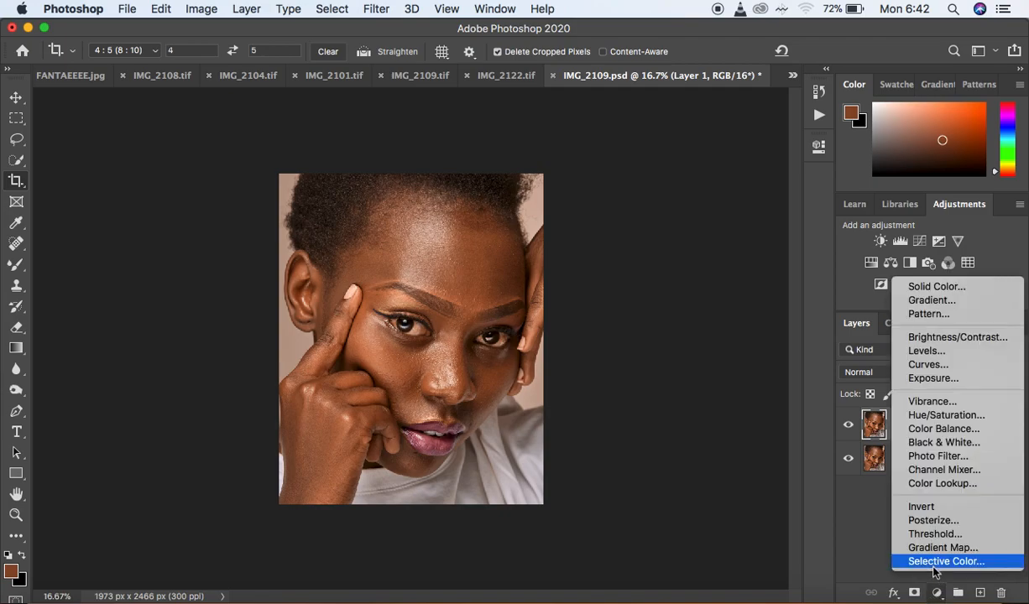
left_click(930, 564)
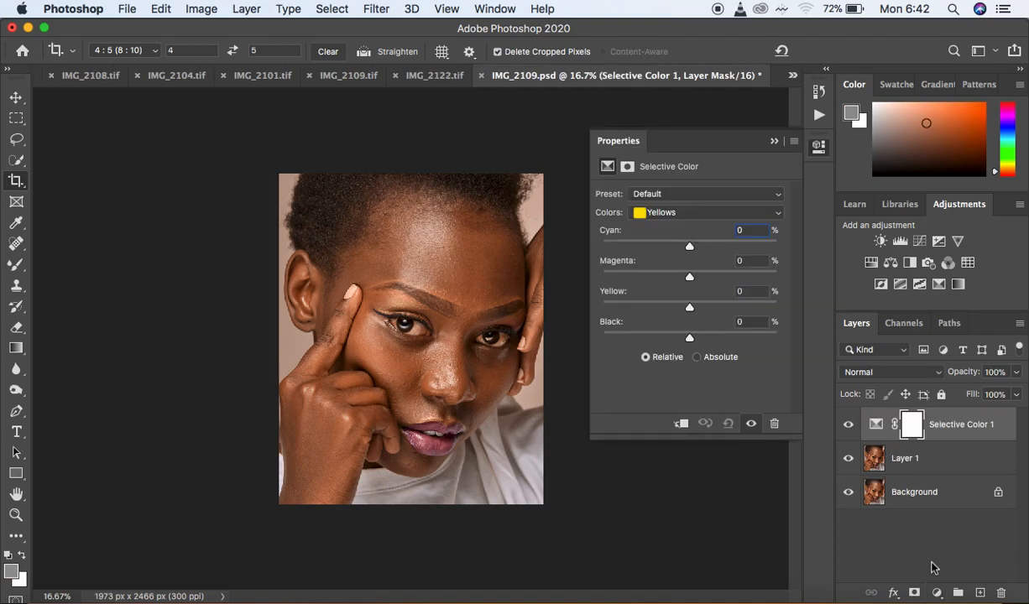
left_click(696, 217)
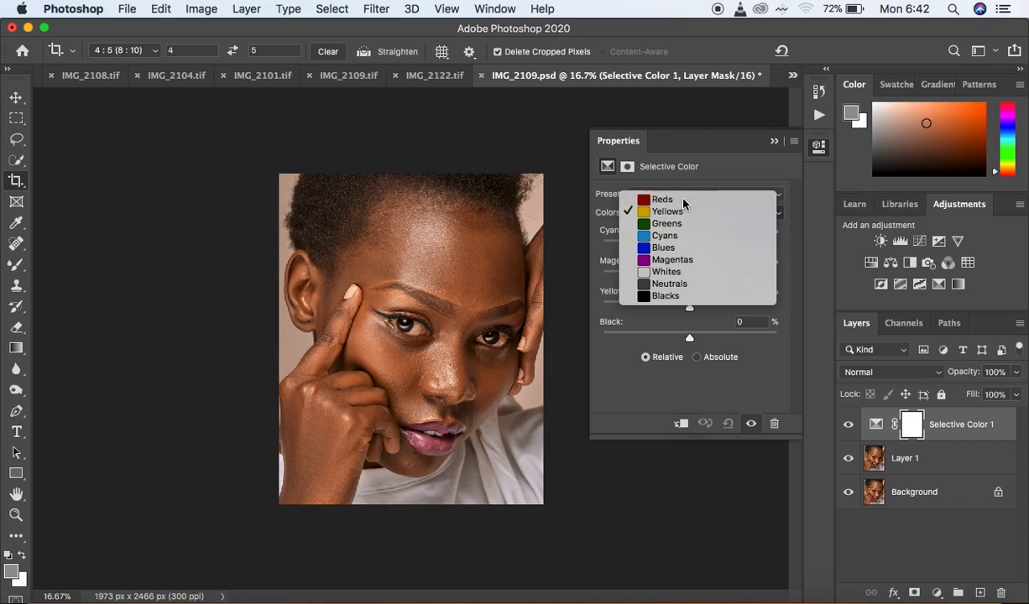
left_click(685, 202)
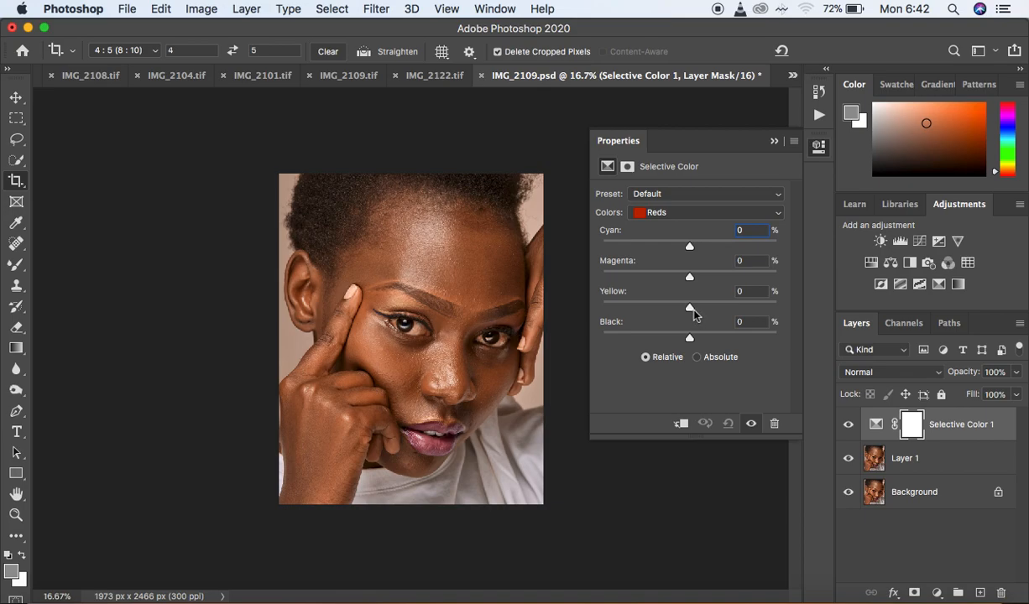
left_click_drag(690, 309, 684, 311)
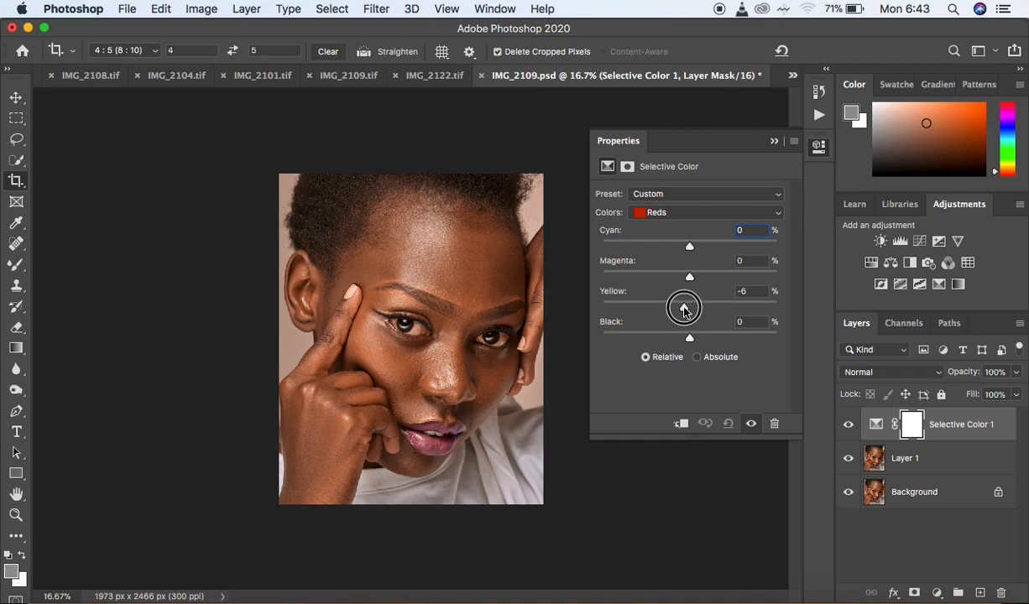
left_click_drag(685, 309, 682, 308)
left_click_drag(690, 280, 693, 282)
- In the Blacks of the Selective Color layer, set Black to +5% and lower Yellow to about -6%
left_click(672, 213)
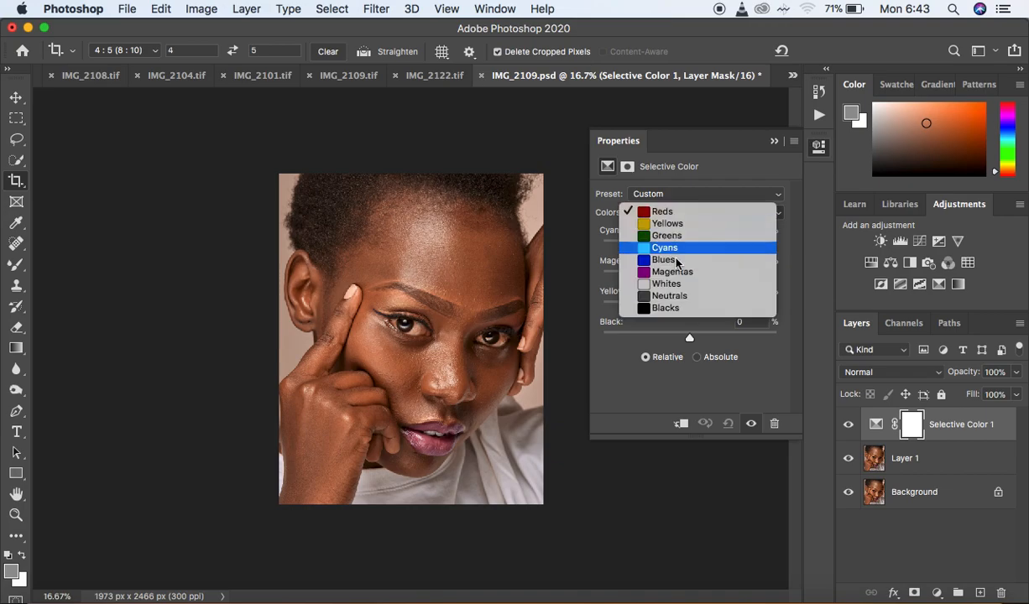
left_click(668, 308)
left_click_drag(690, 340, 694, 342)
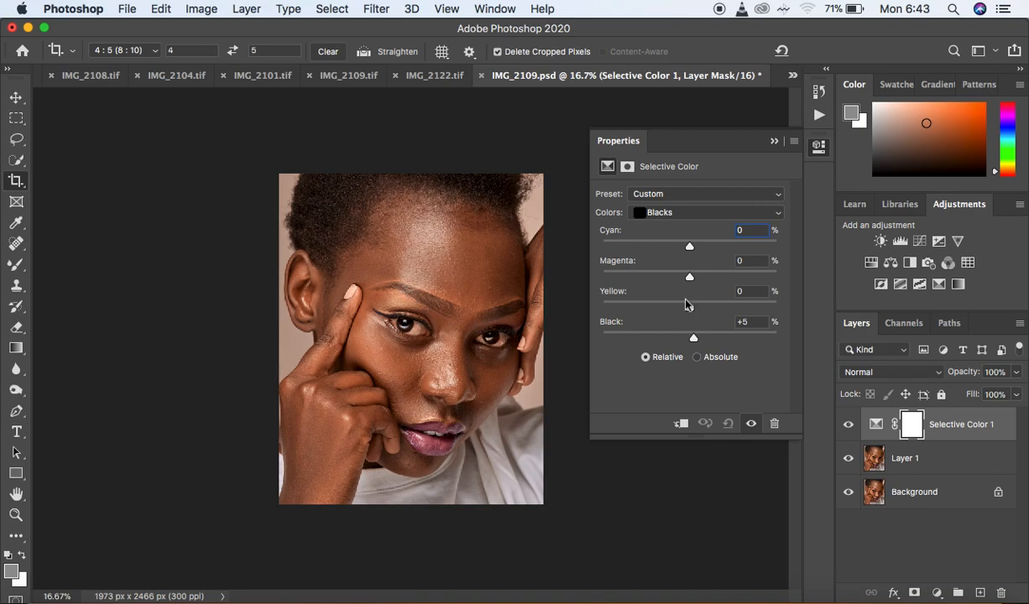
left_click_drag(690, 311, 686, 312)
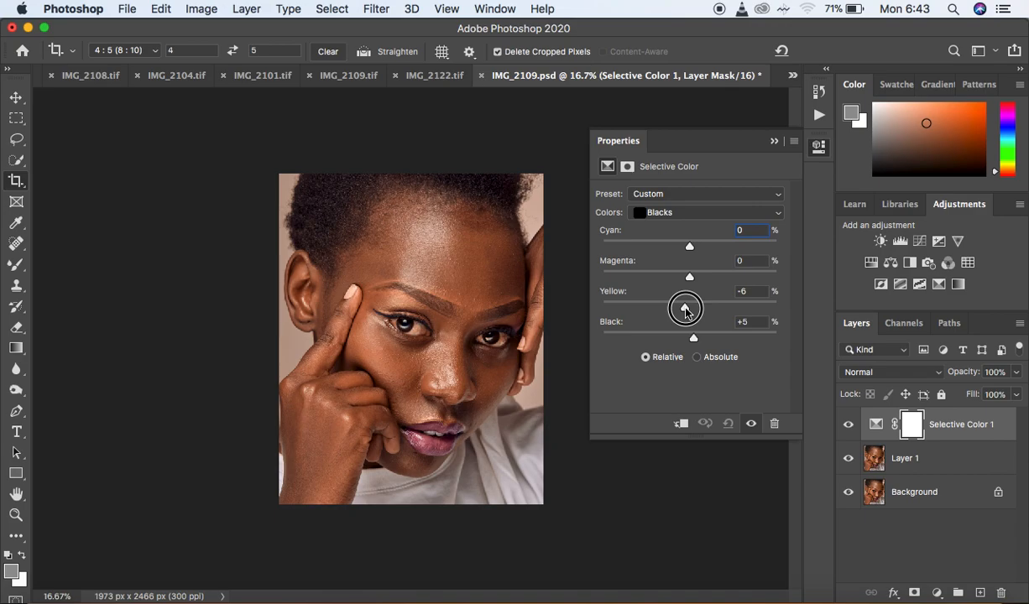
left_click_drag(686, 311, 686, 310)
- Compare the portrait with and without the Selective Color adjustment
left_click(774, 142)
left_click(848, 425)
left_click(849, 426)
left_click(849, 429)
left_click(849, 428)
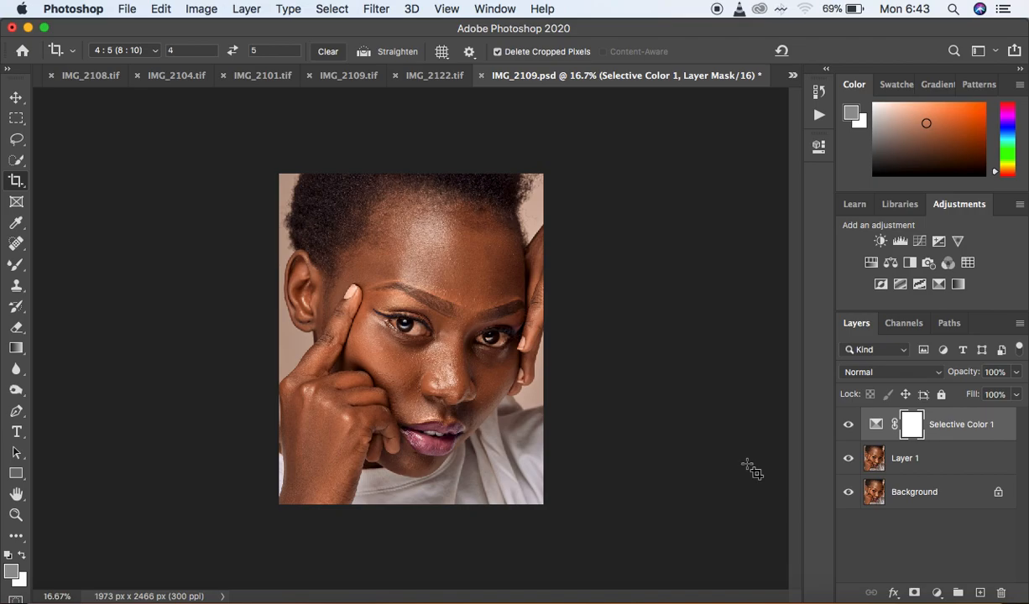
- Stamp all visible layers into a new top layer and duplicate that layer
key("super")
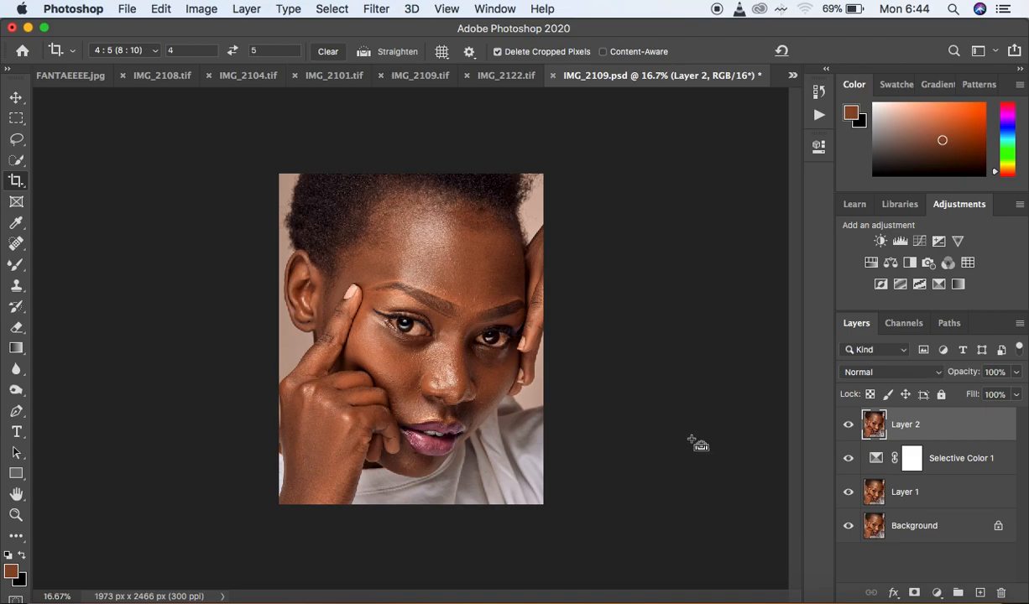
key("super+j")
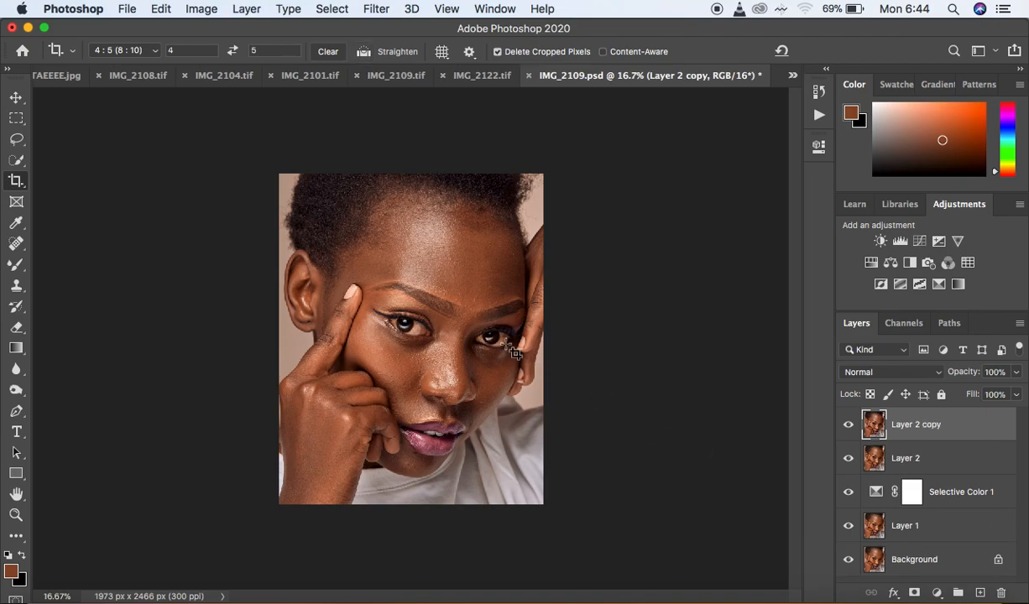
- Open the Camera Raw Filter on the duplicated layer and set the calibration saturation to -10 for both Red Primary and Green Primary
left_click(375, 9)
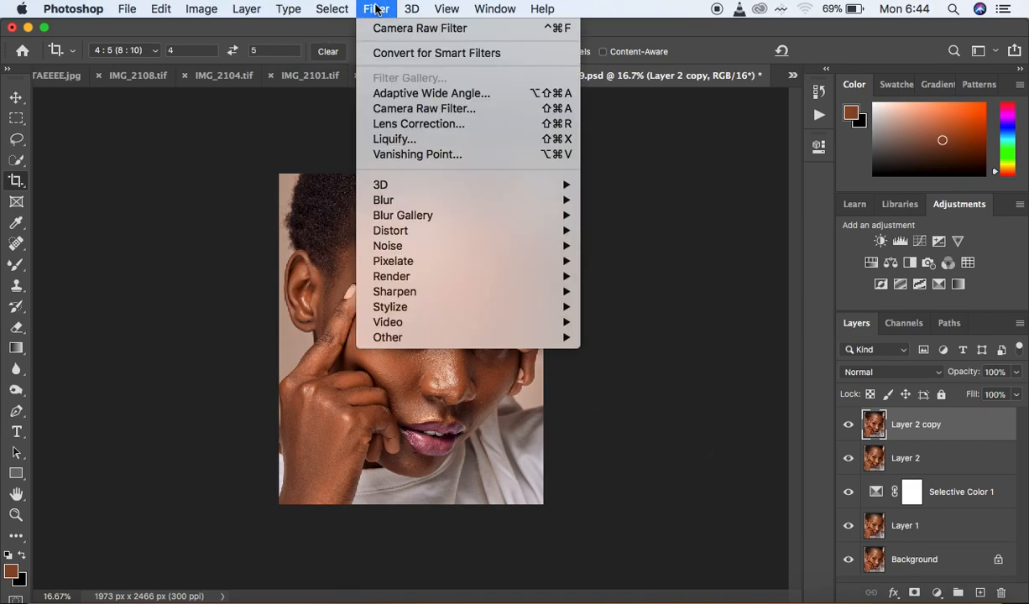
left_click(398, 107)
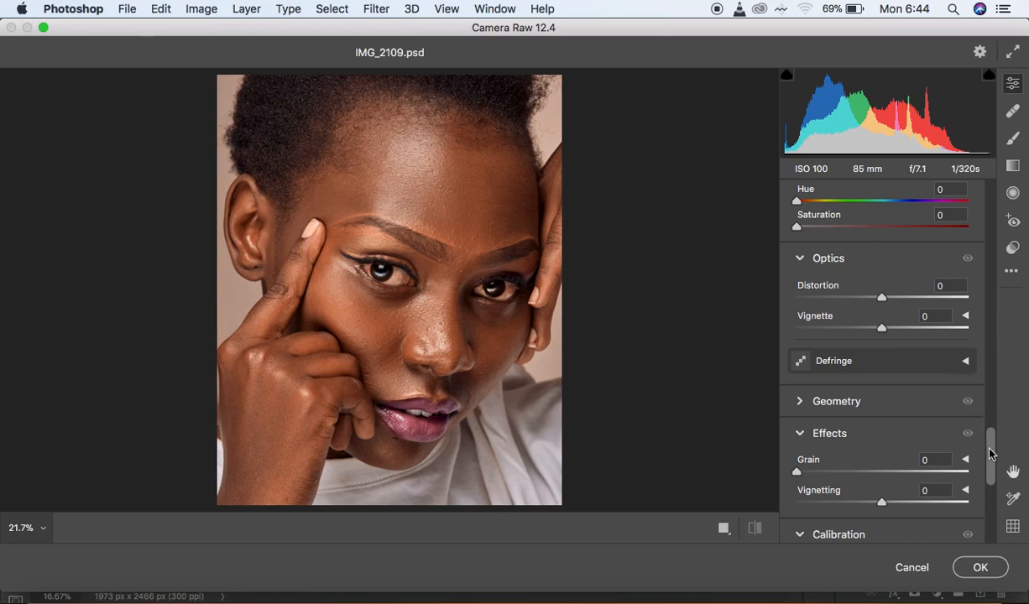
left_click_drag(990, 453, 990, 496)
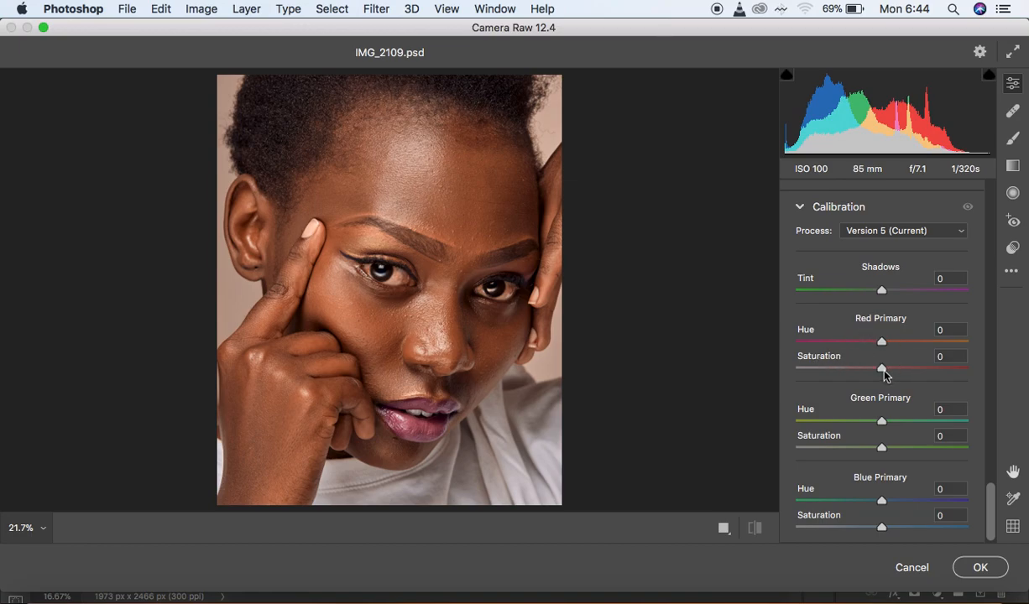
left_click_drag(883, 370, 874, 369)
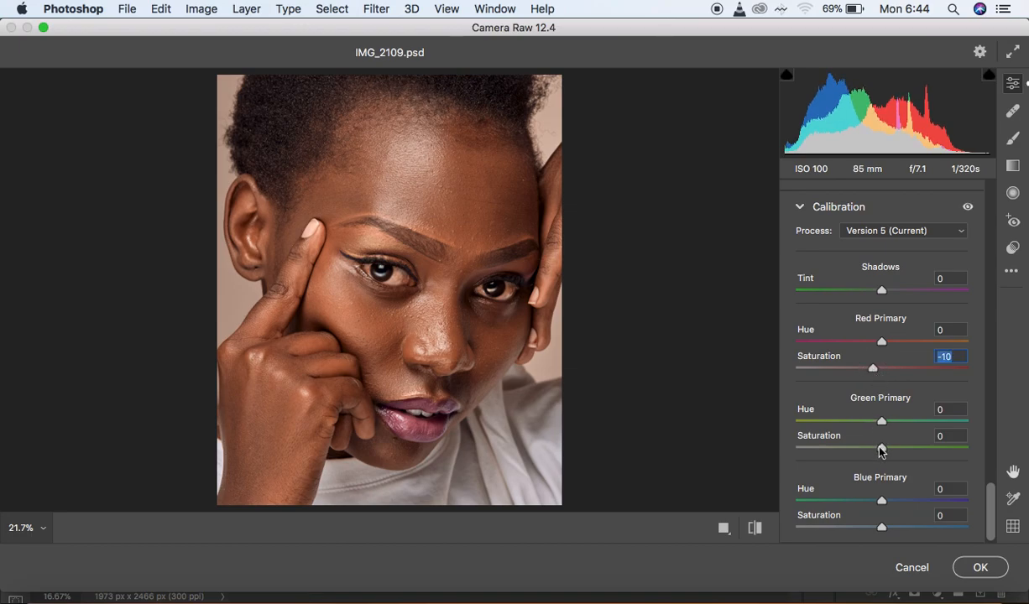
left_click_drag(881, 448, 872, 447)
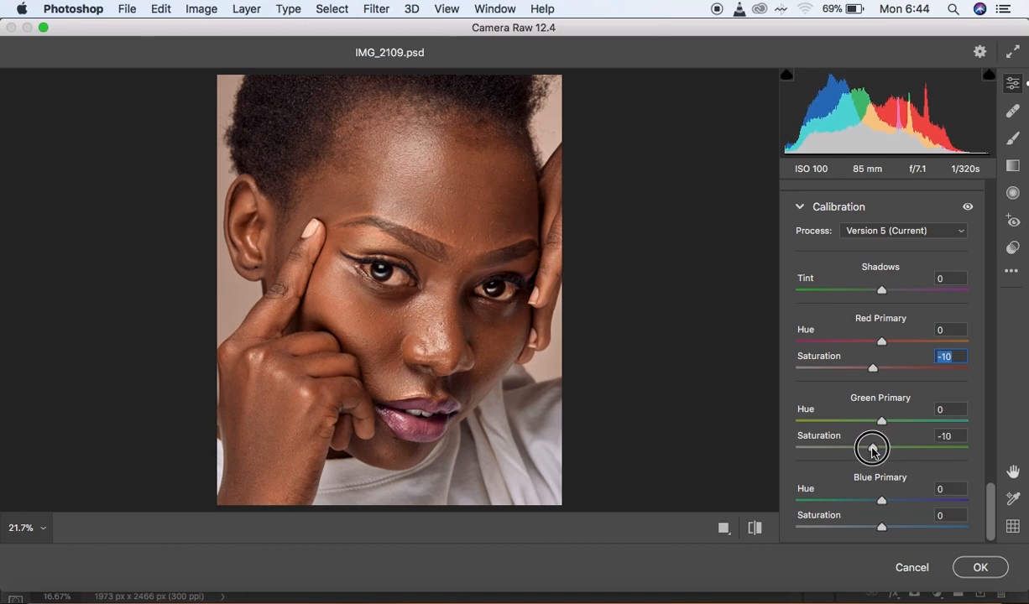
left_click_drag(873, 448, 873, 448)
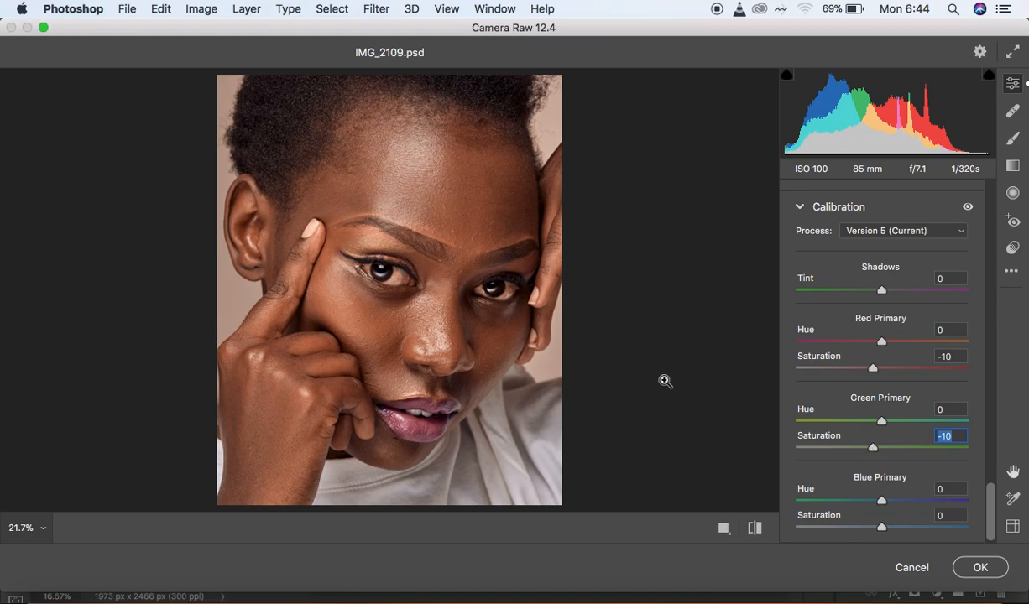
key("super+minus")
key("super+plus")
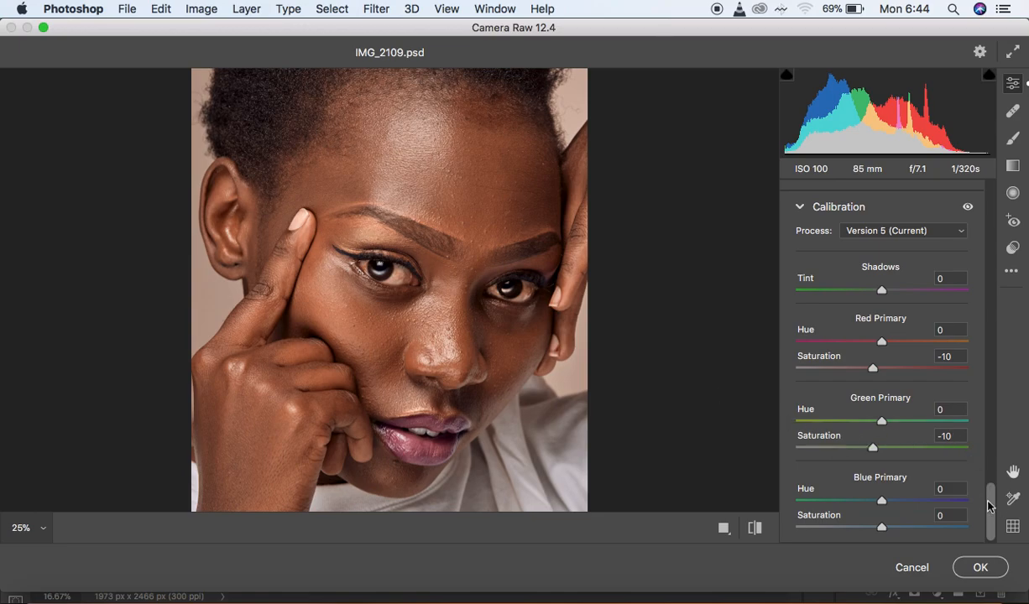
- Set the Oranges hue to +4 in the HSL Color Mixer
left_click_drag(989, 504, 986, 364)
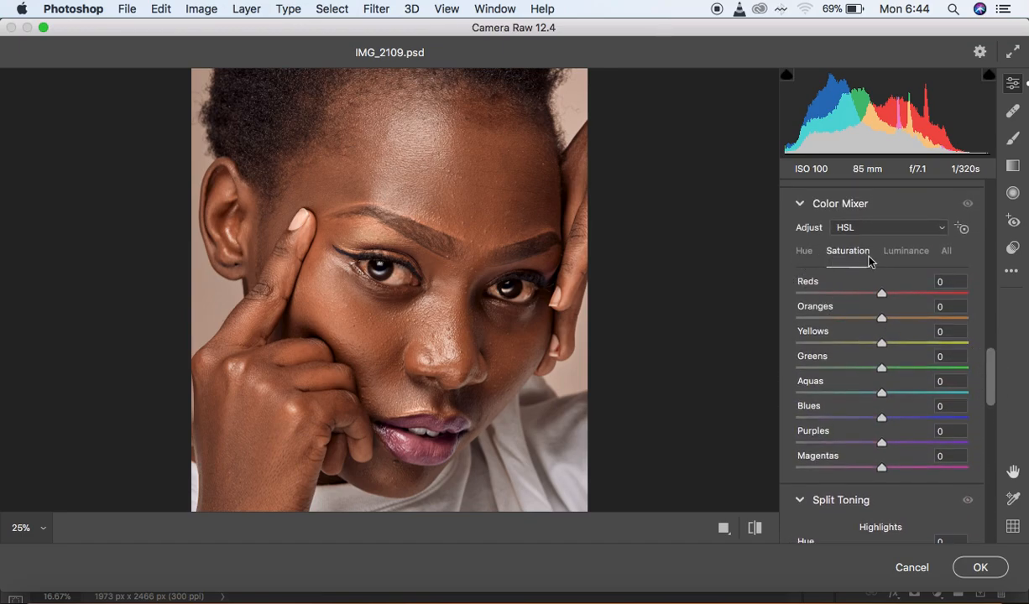
left_click(804, 252)
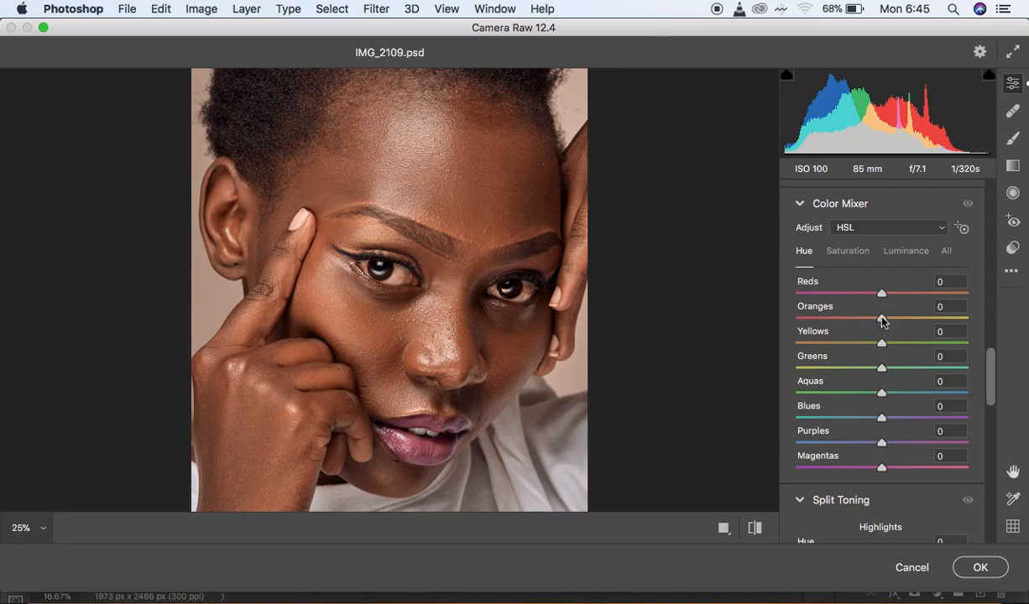
left_click_drag(883, 321, 889, 323)
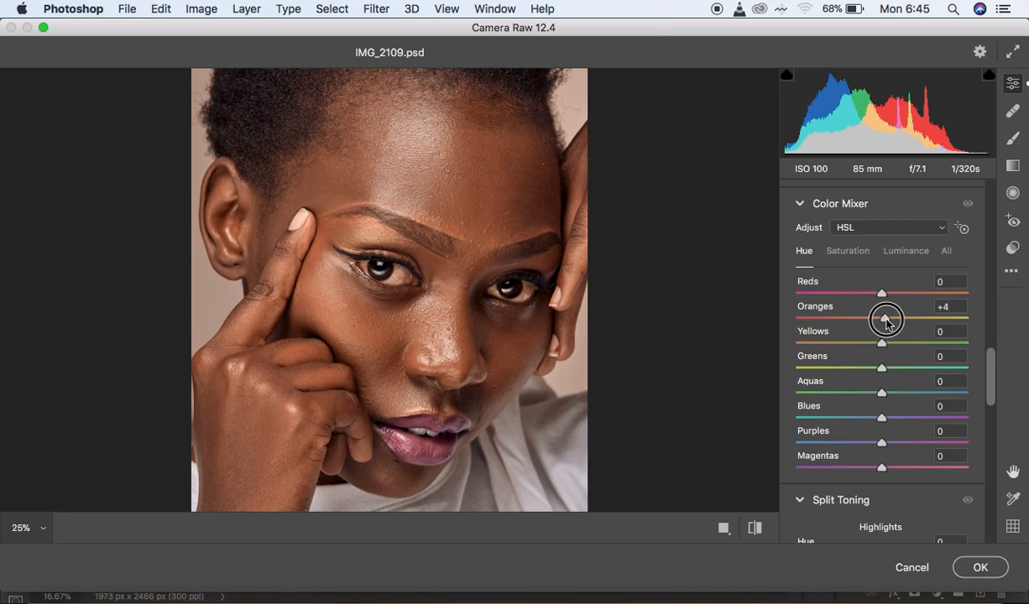
left_click_drag(888, 323, 887, 321)
- Lower the Oranges luminance slightly and set the Oranges saturation to -3 in the Color Mixer
left_click(901, 252)
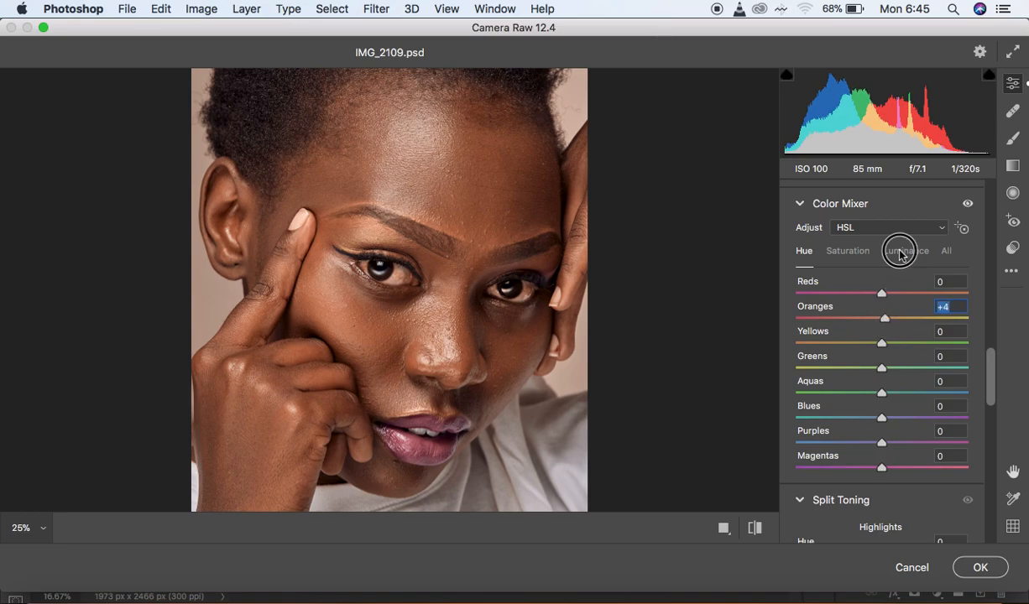
left_click_drag(880, 320, 878, 319)
left_click(851, 254)
left_click_drag(881, 321, 880, 320)
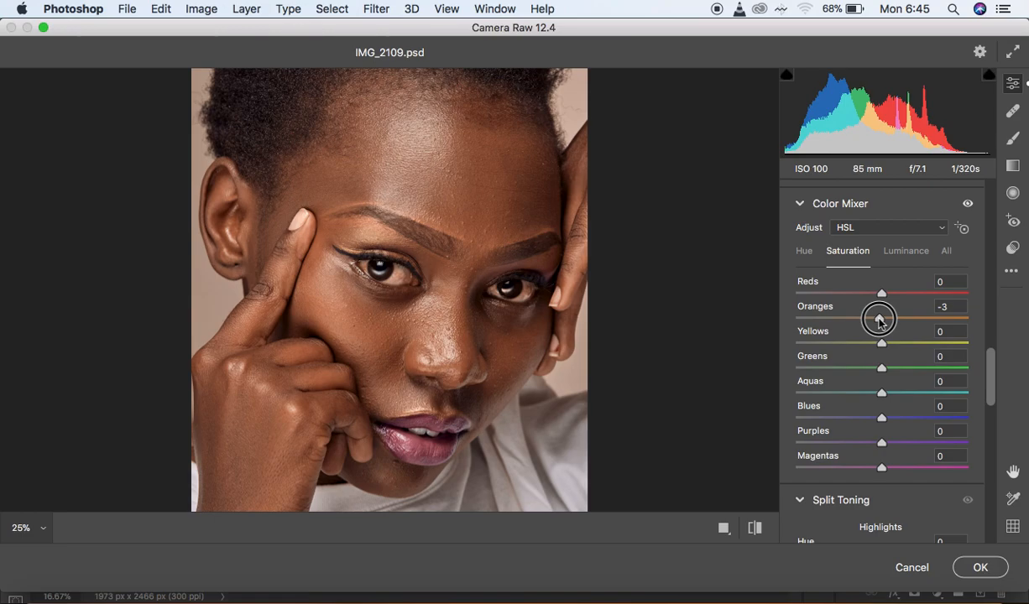
left_click_drag(880, 320, 880, 320)
- Check the whole portrait and compare the before and after views of the Camera Raw adjustments
key("super+minus")
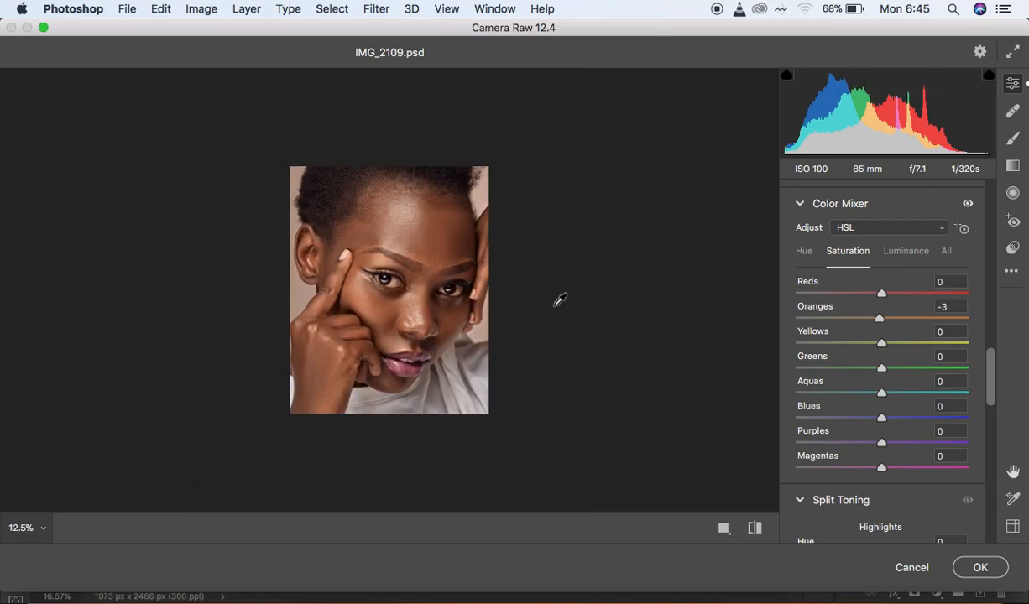
key("super+plus")
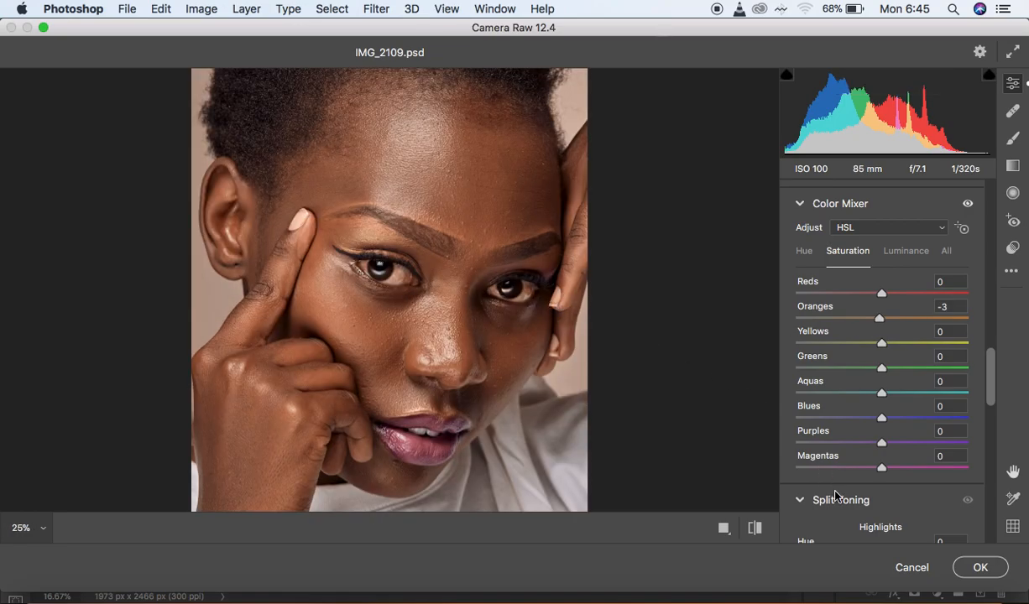
left_click(755, 529)
left_click(755, 529)
- Switch to the Camera Raw adjustment brush and shift its Tint strongly toward magenta
left_click(1011, 141)
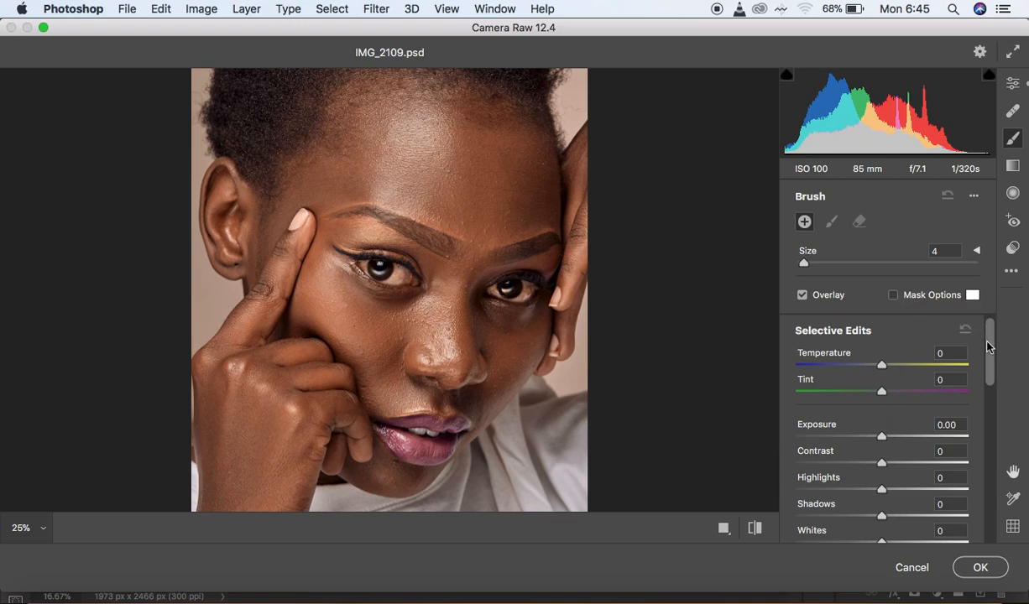
left_click_drag(990, 347, 990, 352)
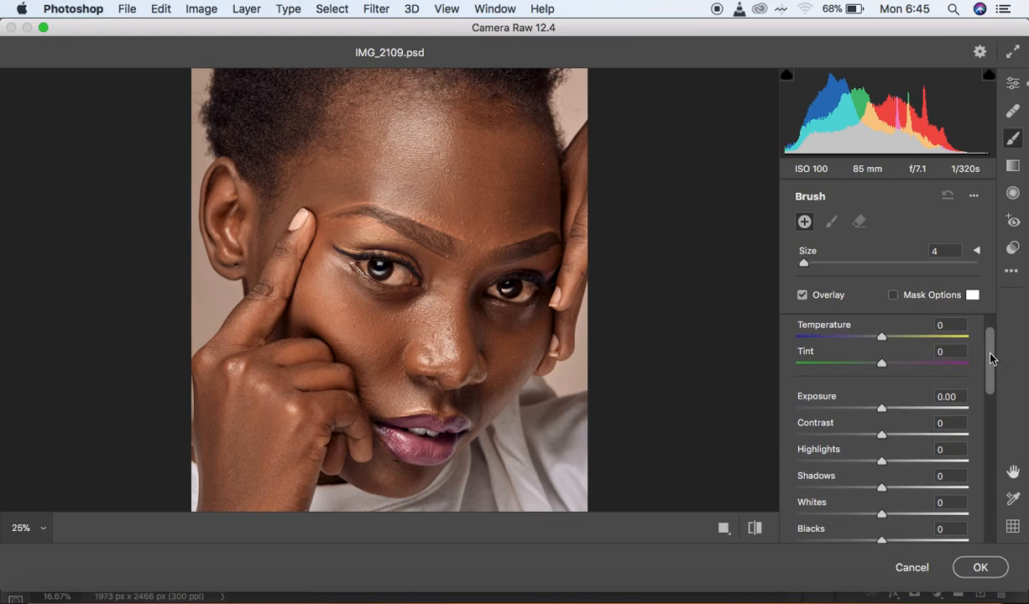
left_click(977, 201)
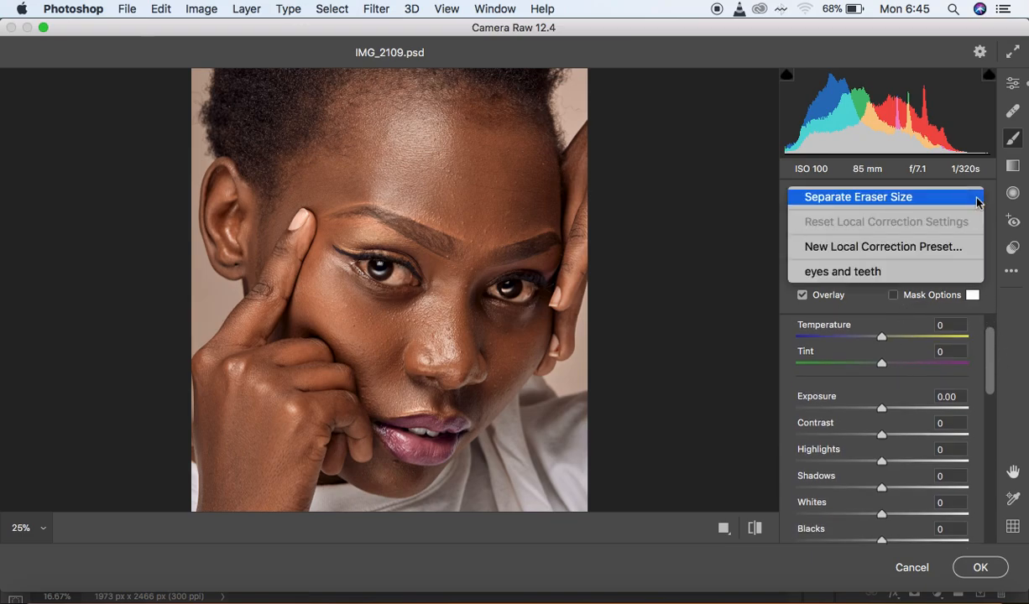
left_click(991, 360)
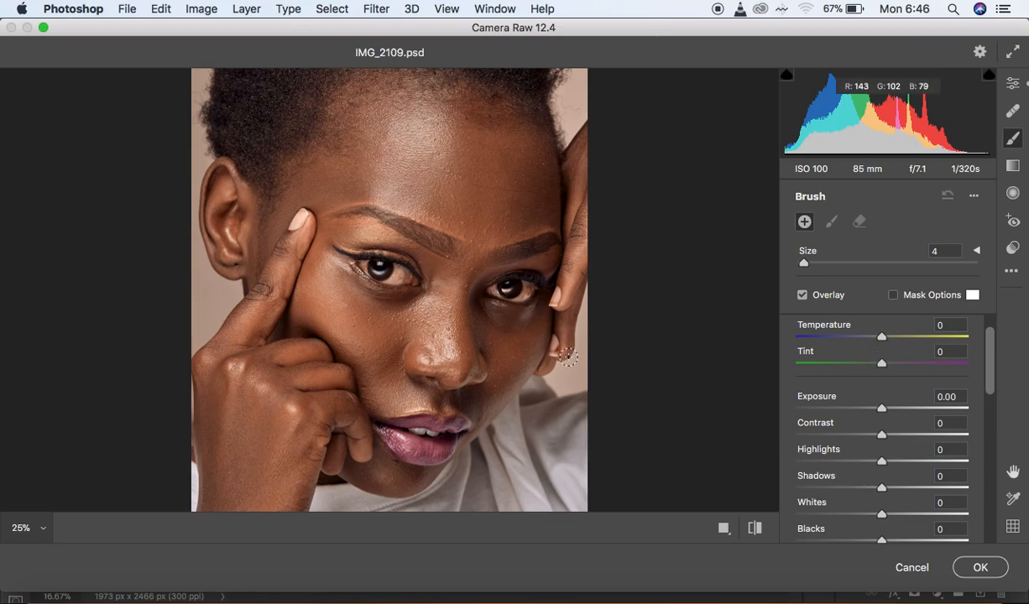
key("super+equal")
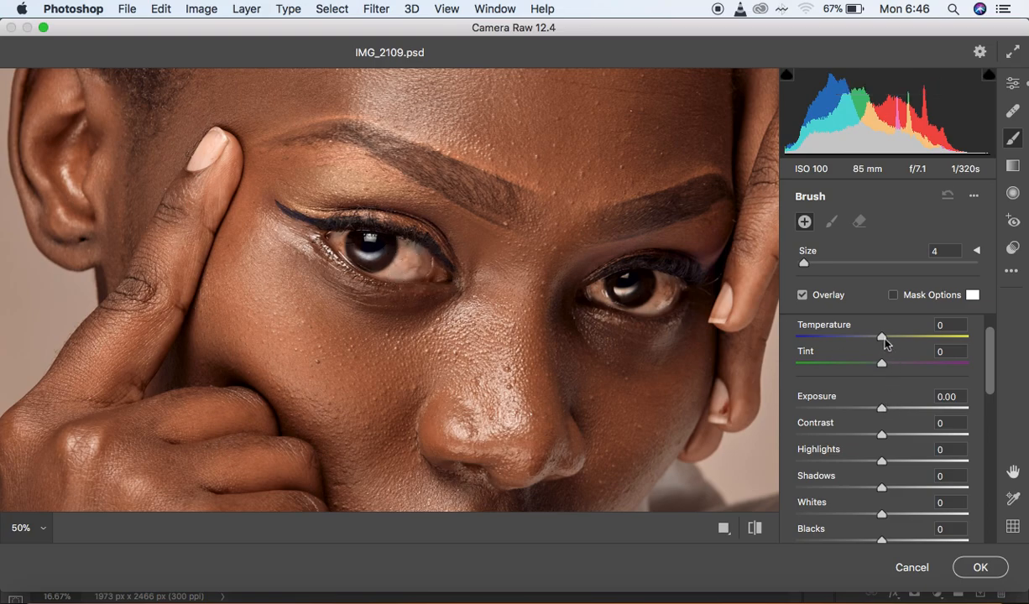
left_click_drag(884, 343, 937, 372)
left_click(938, 370)
scroll(989, 364, "down", 3)
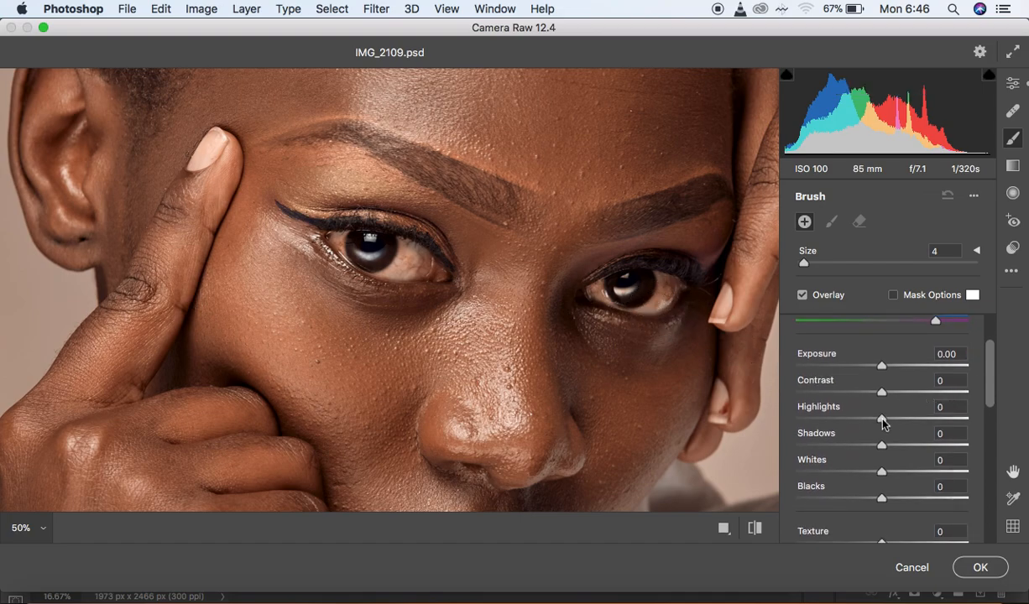
- Raise the adjustment brush's Highlights and Whites slightly and set its Saturation to -66
left_click_drag(882, 424, 889, 426)
left_click_drag(881, 472, 886, 477)
left_click_drag(990, 395, 993, 477)
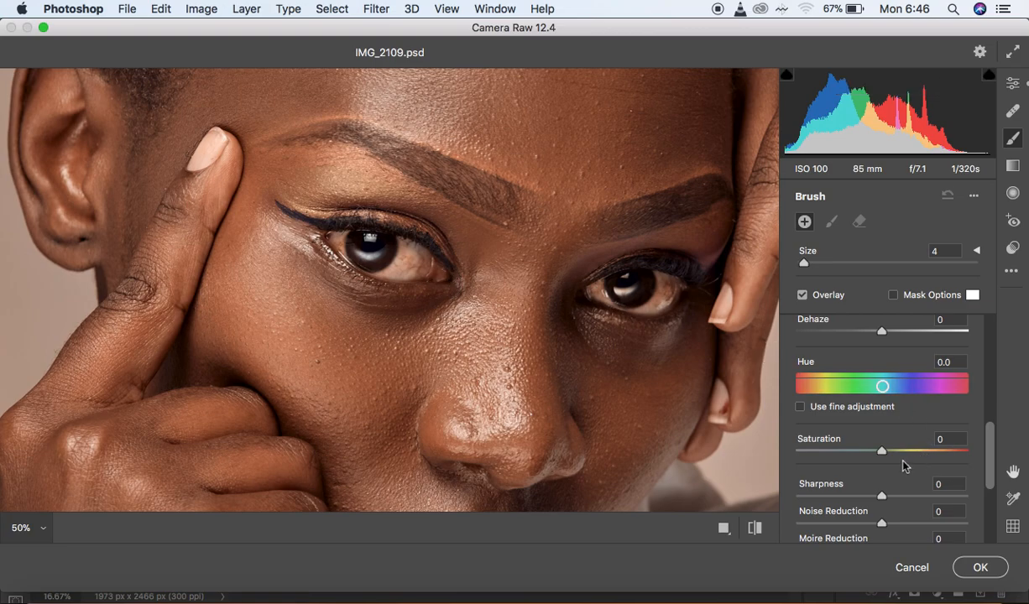
left_click_drag(884, 456, 827, 453)
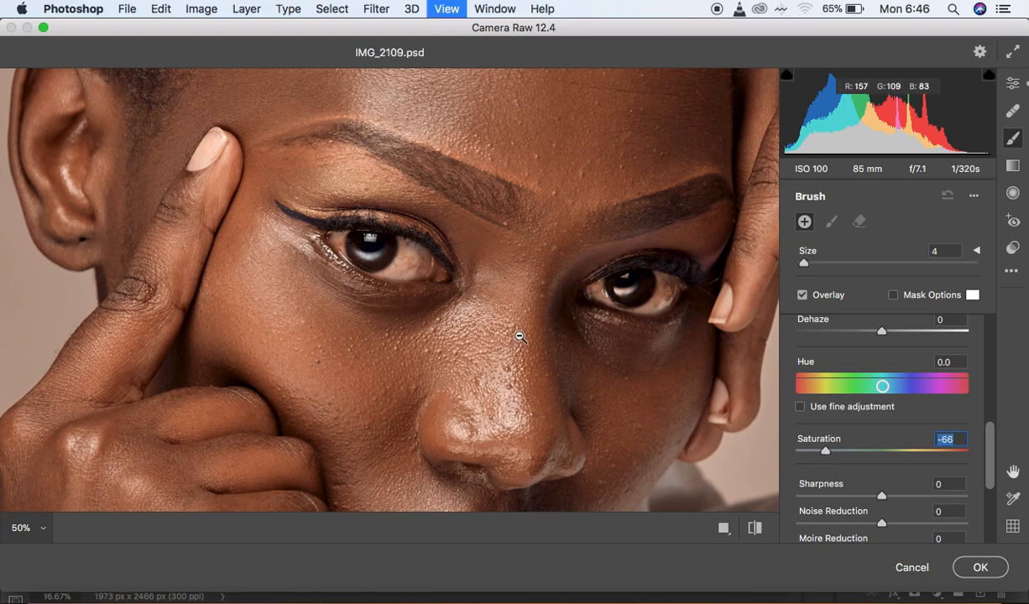
- Paint the brush adjustment over the white of the left-hand eye with a size 3 brush
key("super+equal")
key("bracketleft")
key("bracketleft")
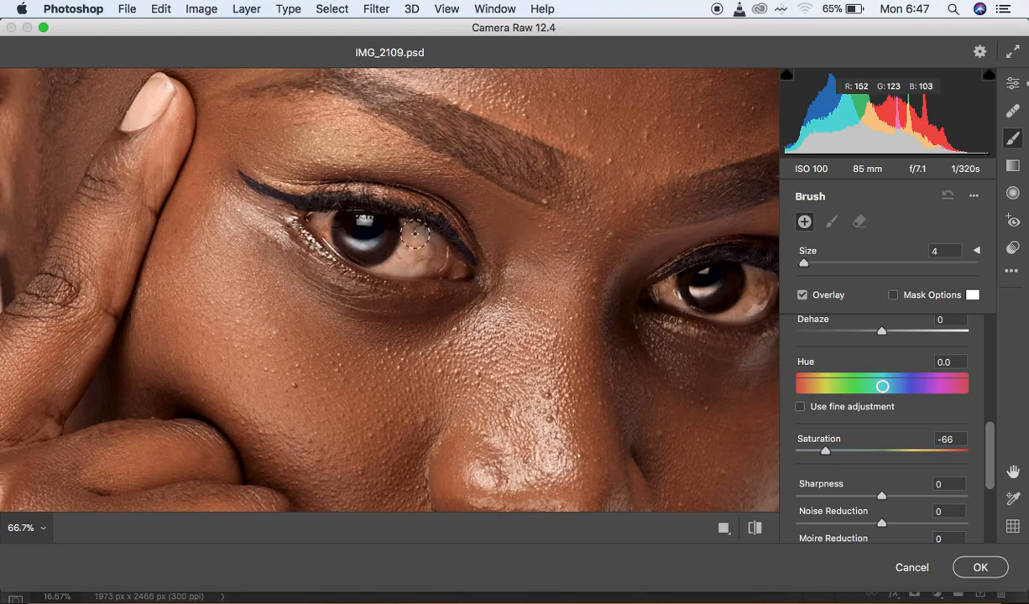
key("bracketright")
mouse_move(410, 229)
left_mouse_down()
mouse_move(385, 269)
mouse_move(429, 237)
mouse_move(415, 235)
mouse_move(407, 256)
mouse_move(397, 227)
mouse_move(431, 238)
mouse_move(414, 268)
mouse_move(437, 239)
mouse_move(447, 256)
mouse_move(390, 260)
mouse_move(397, 246)
mouse_move(345, 244)
mouse_move(324, 223)
mouse_move(345, 244)
mouse_move(411, 244)
mouse_move(411, 220)
left_mouse_up()
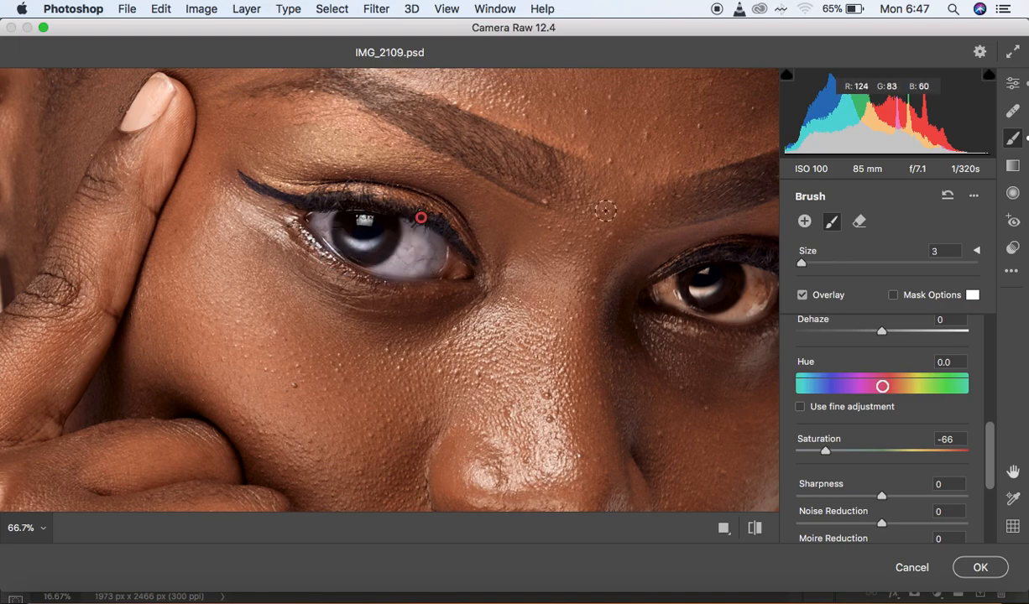
- Paint the same brush adjustment over the white of the right-hand eye and over the upper teeth
left_click_drag(673, 214, 502, 222)
mouse_move(569, 270)
left_mouse_down()
mouse_move(593, 292)
mouse_move(581, 306)
mouse_move(598, 285)
mouse_move(577, 309)
mouse_move(577, 281)
mouse_move(586, 306)
mouse_move(593, 294)
mouse_move(545, 322)
mouse_move(502, 294)
mouse_move(534, 300)
mouse_move(525, 282)
mouse_move(511, 294)
mouse_move(566, 314)
mouse_move(574, 278)
mouse_move(593, 301)
mouse_move(567, 297)
left_mouse_up()
key("space")
left_click_drag(453, 410, 466, 253)
left_click_drag(449, 365, 462, 260)
left_click(430, 363, "super")
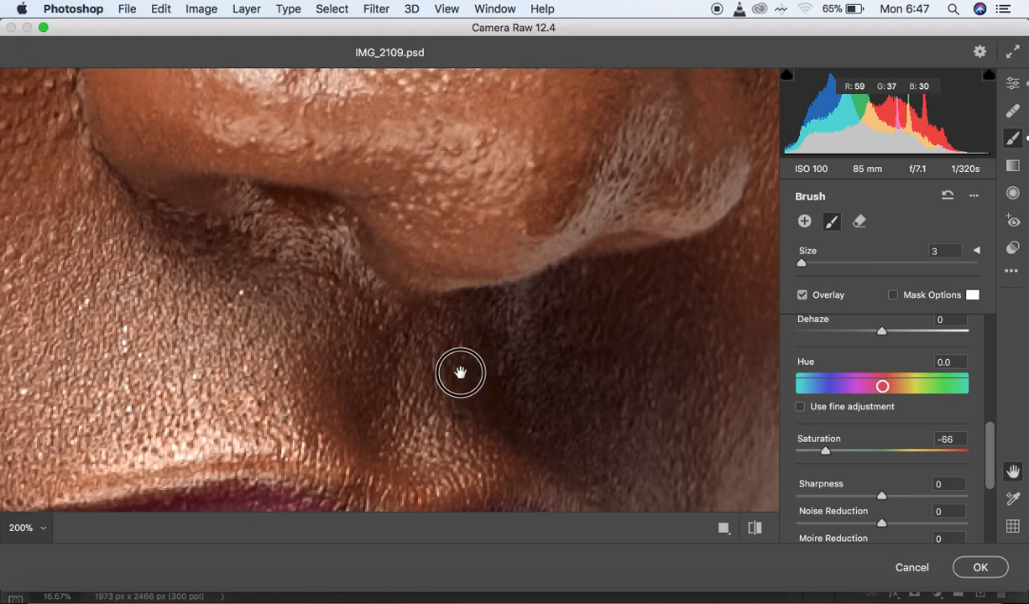
key("space")
left_click_drag(461, 371, 490, 102)
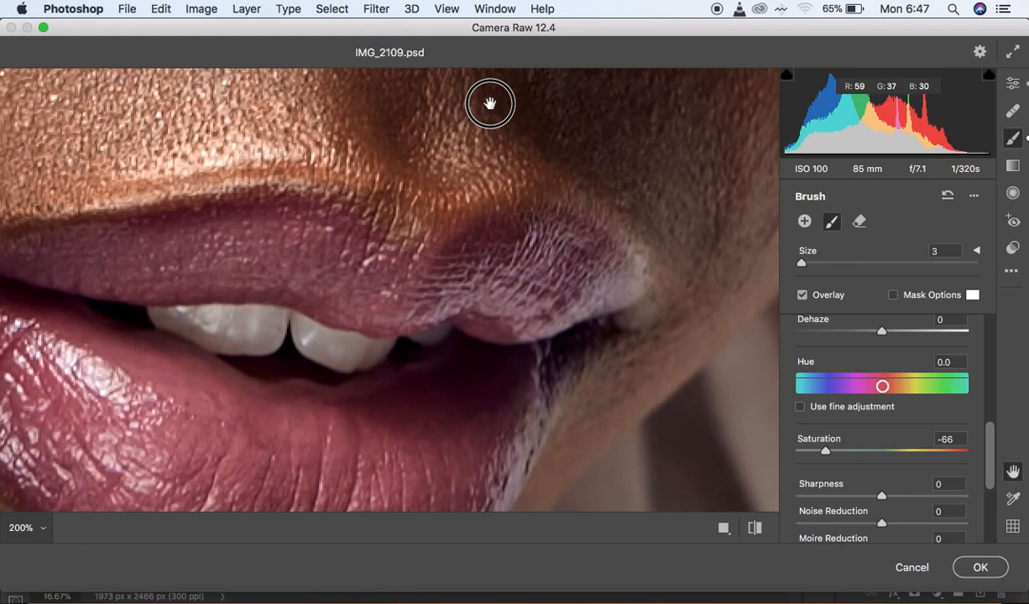
mouse_move(177, 319)
left_mouse_down()
mouse_move(278, 328)
mouse_move(240, 345)
mouse_move(164, 314)
mouse_move(267, 315)
mouse_move(275, 329)
mouse_move(230, 335)
mouse_move(158, 316)
mouse_move(288, 320)
mouse_move(322, 341)
mouse_move(381, 349)
mouse_move(375, 353)
mouse_move(312, 344)
mouse_move(299, 327)
mouse_move(363, 347)
mouse_move(447, 331)
mouse_move(374, 359)
mouse_move(319, 350)
mouse_move(296, 338)
mouse_move(325, 341)
mouse_move(266, 320)
mouse_move(135, 317)
mouse_move(167, 316)
left_mouse_up()
- View the whole portrait at 25% and apply the Camera Raw adjustments to the layer
left_click(197, 321, "alt")
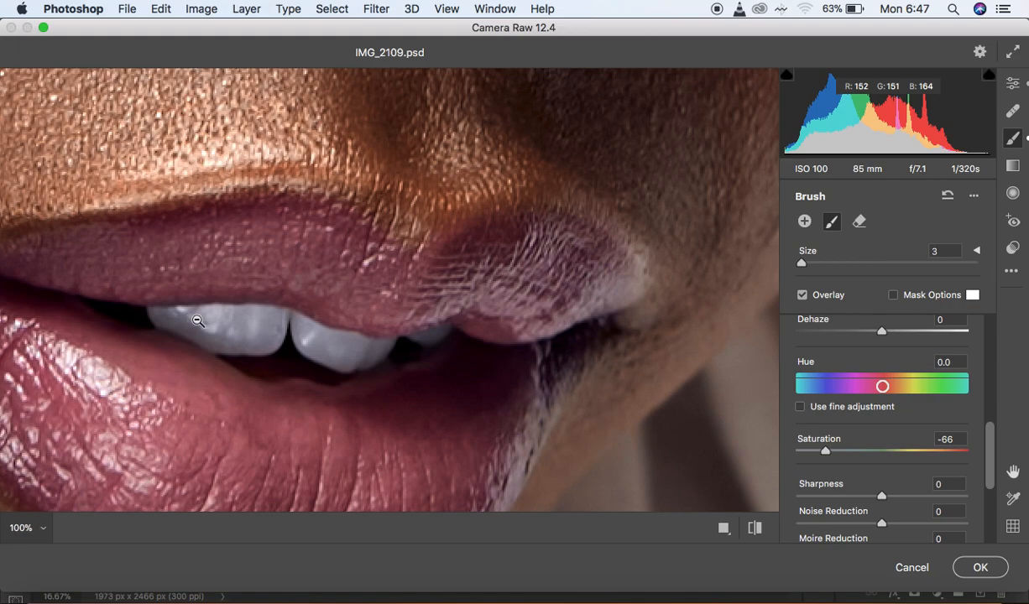
left_click(198, 321, "alt")
left_click(197, 321, "alt")
left_click(198, 320, "alt")
left_click(198, 321, "alt")
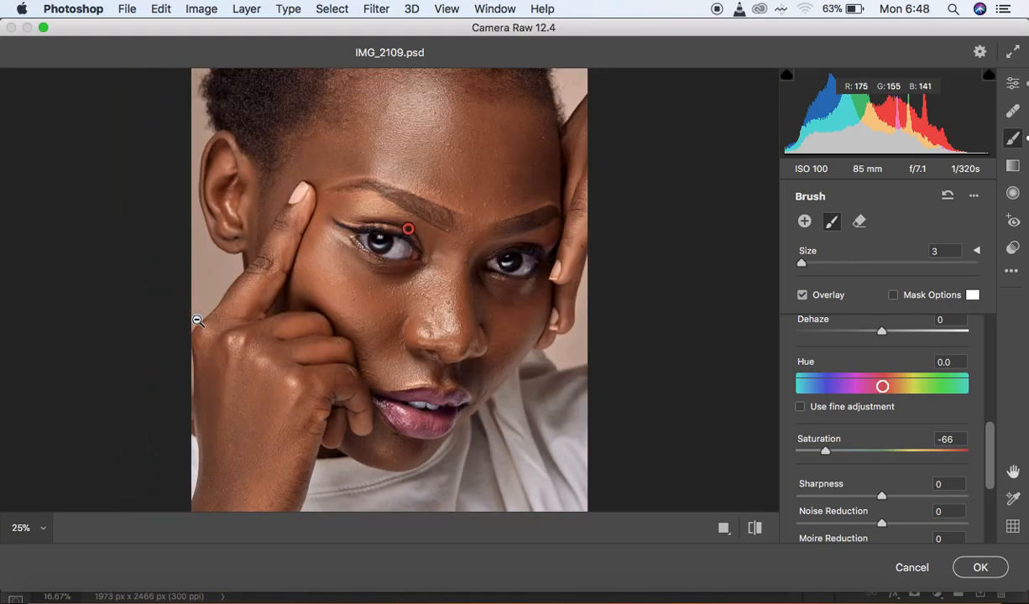
left_click(198, 320, "alt")
left_click(197, 321)
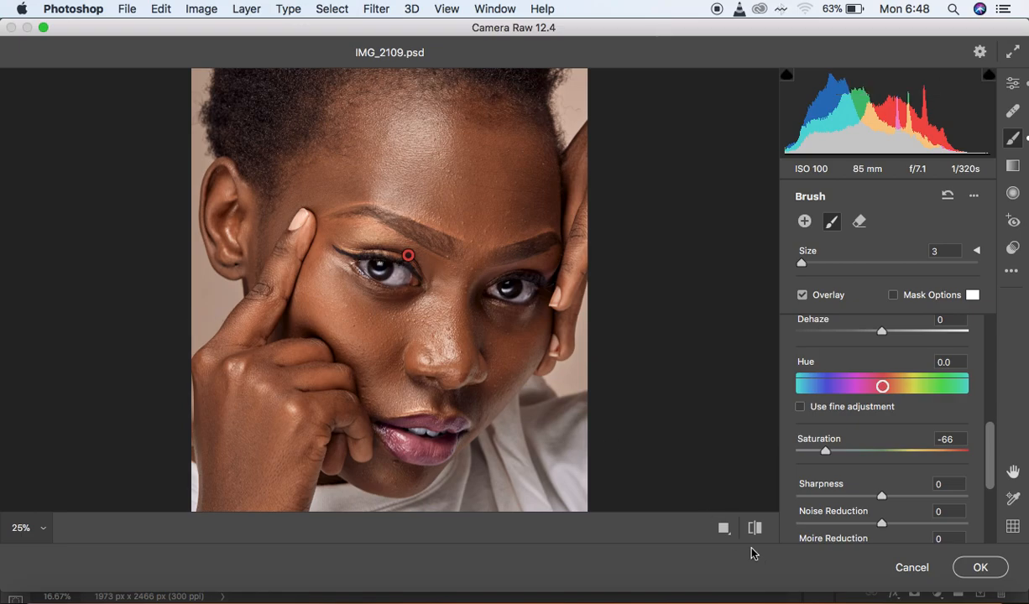
left_click(980, 566)
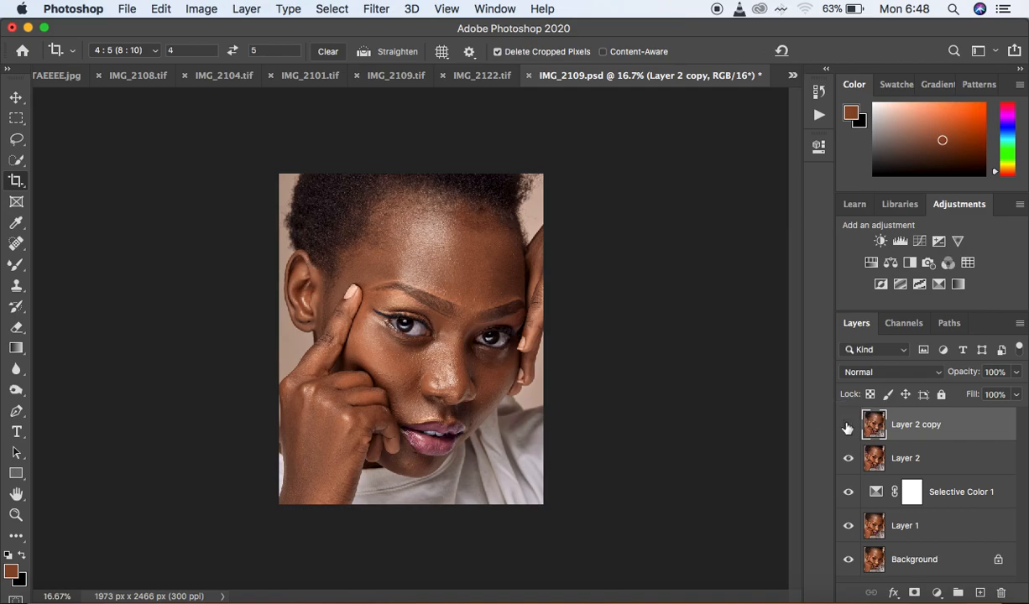
- Add a Selective Color adjustment layer above Layer 2 copy and set Yellow to +5% in the Yellows range
left_click(936, 593)
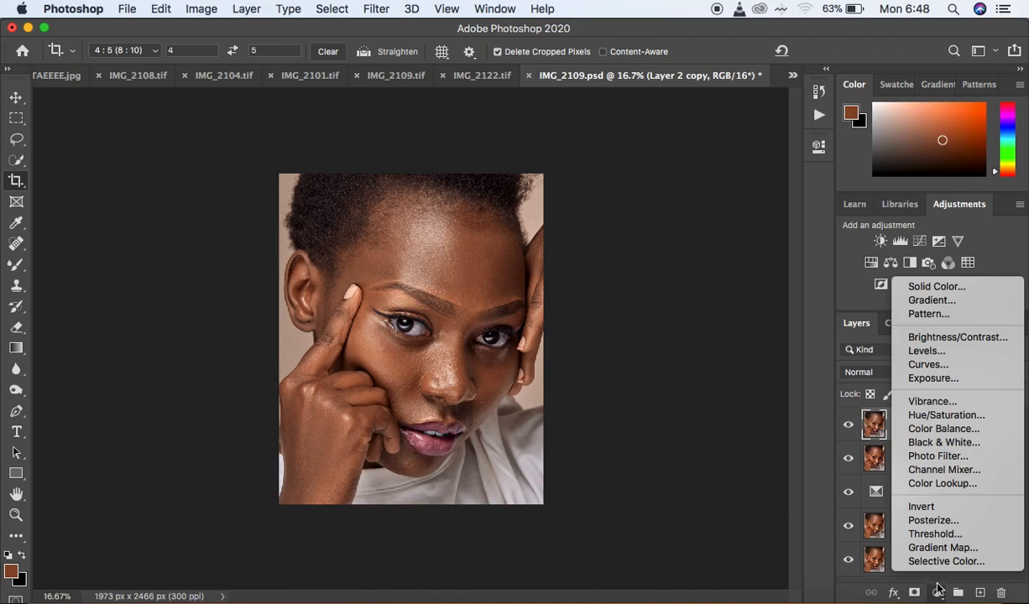
left_click(935, 562)
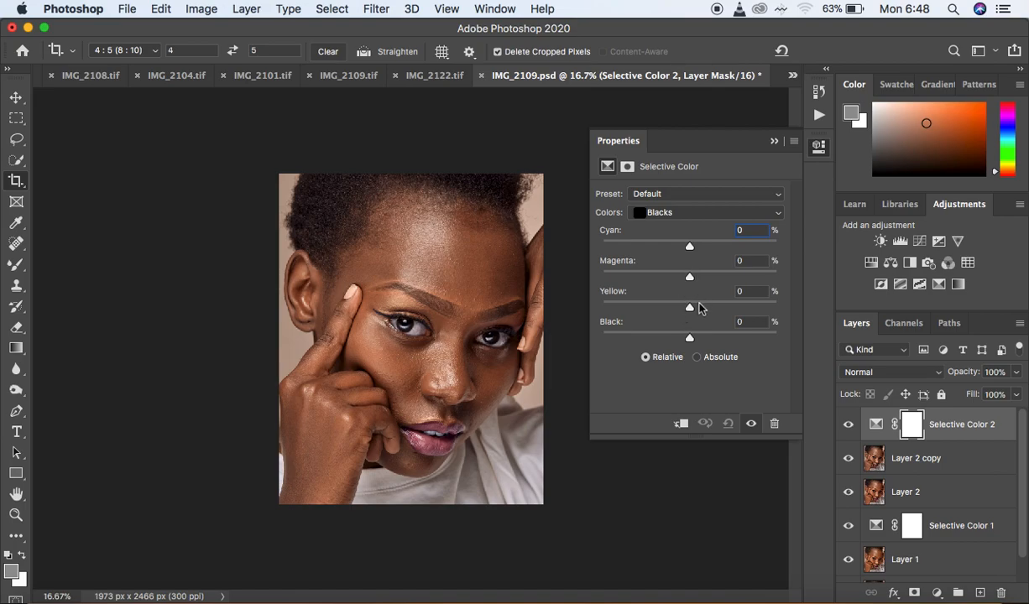
left_click_drag(690, 310, 690, 312)
left_click(742, 291)
left_click(693, 216)
left_click(678, 128)
left_click_drag(694, 312, 693, 311)
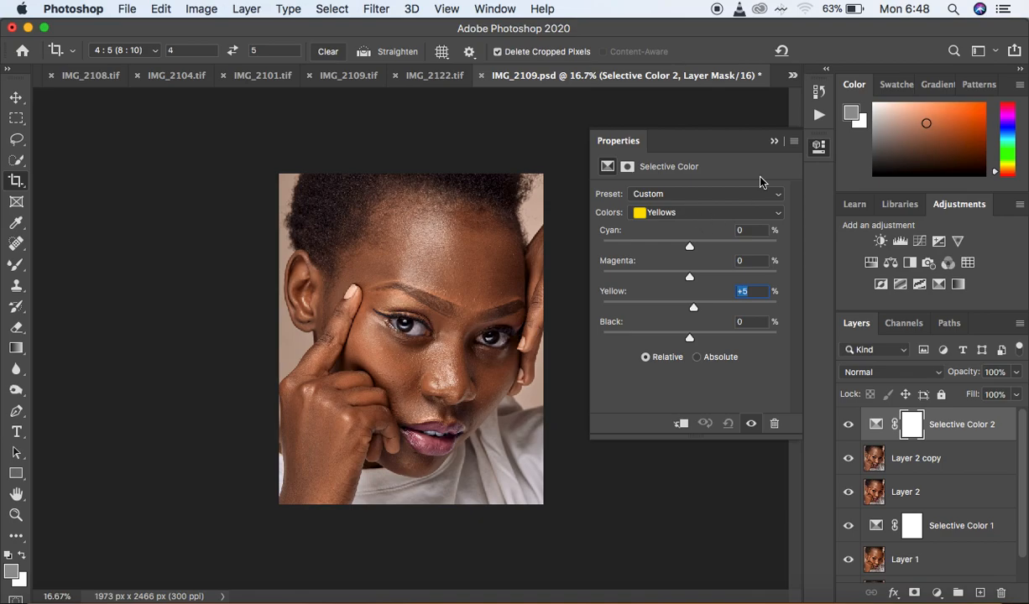
left_click(774, 143)
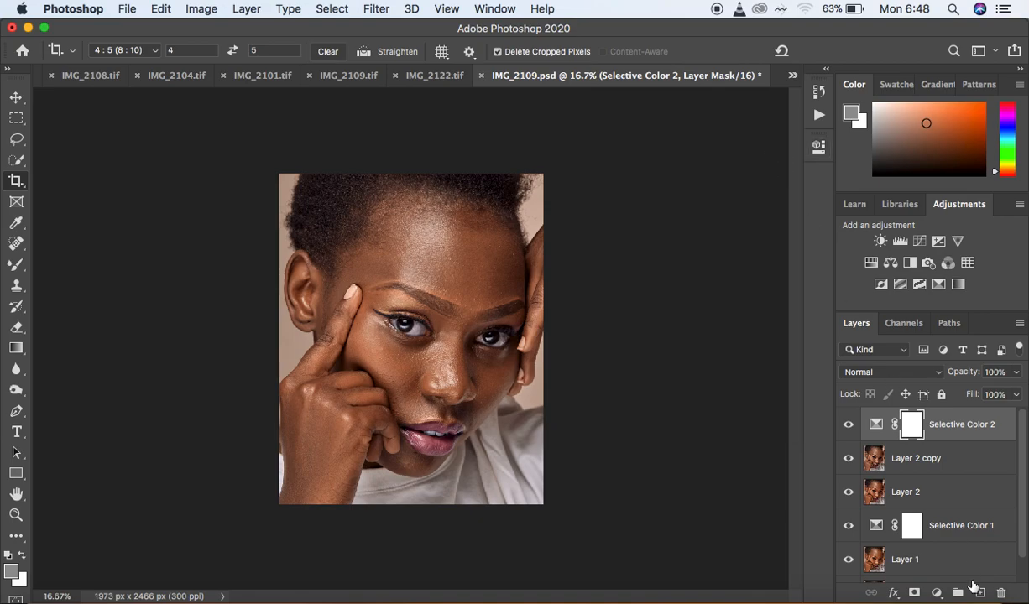
- Add a Photo Filter adjustment layer using Cooling Filter (82) at 2% density
left_click(938, 593)
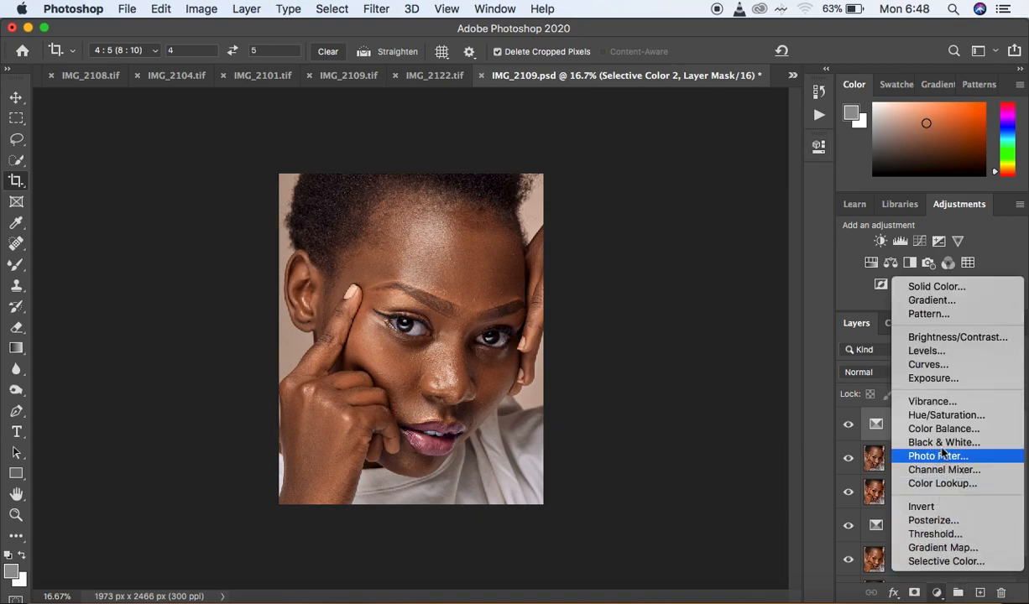
key("Escape")
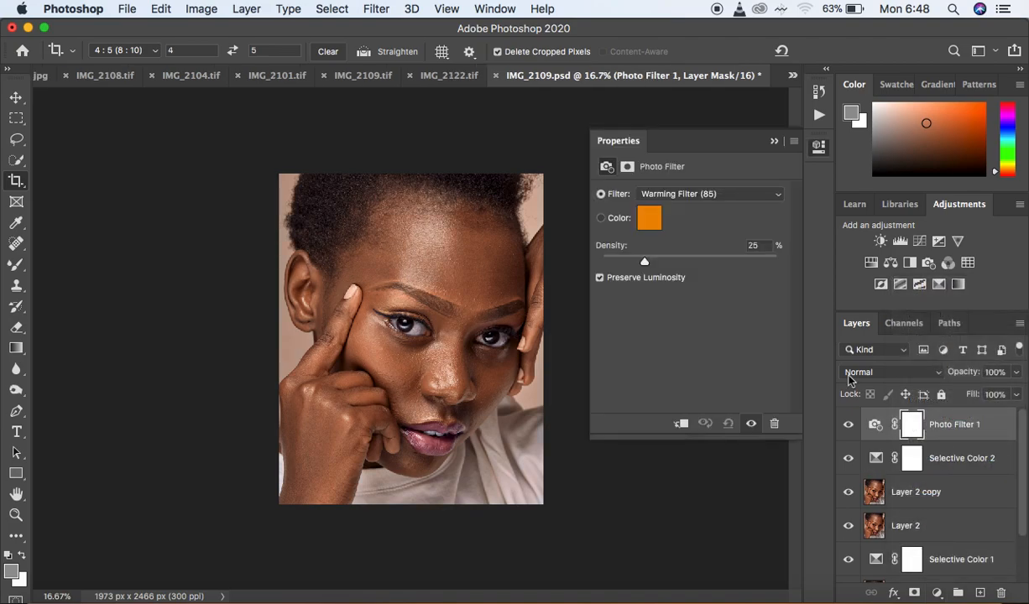
left_click(689, 196)
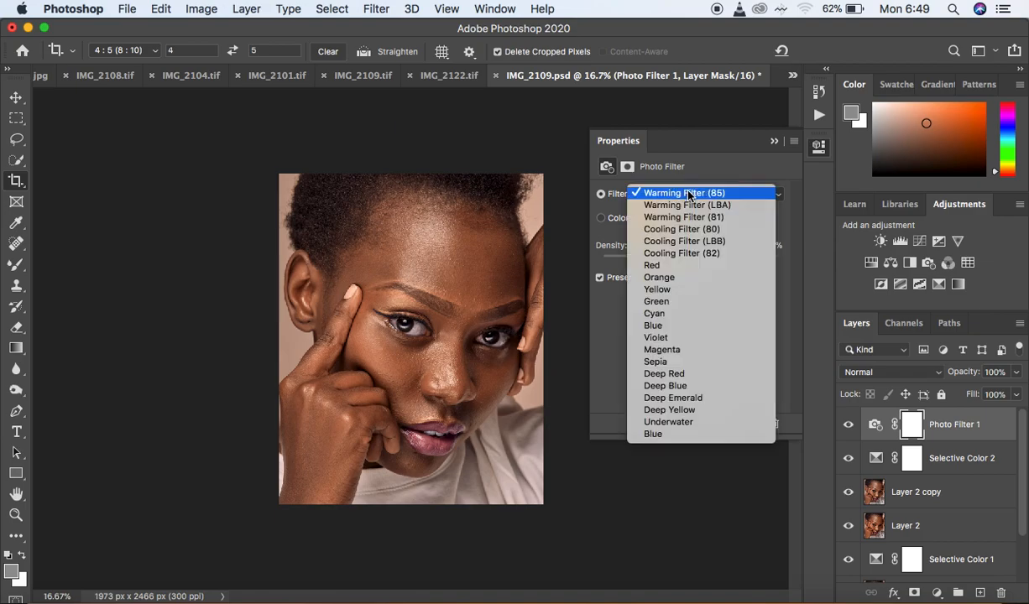
left_click(691, 243)
left_click_drag(646, 266, 606, 266)
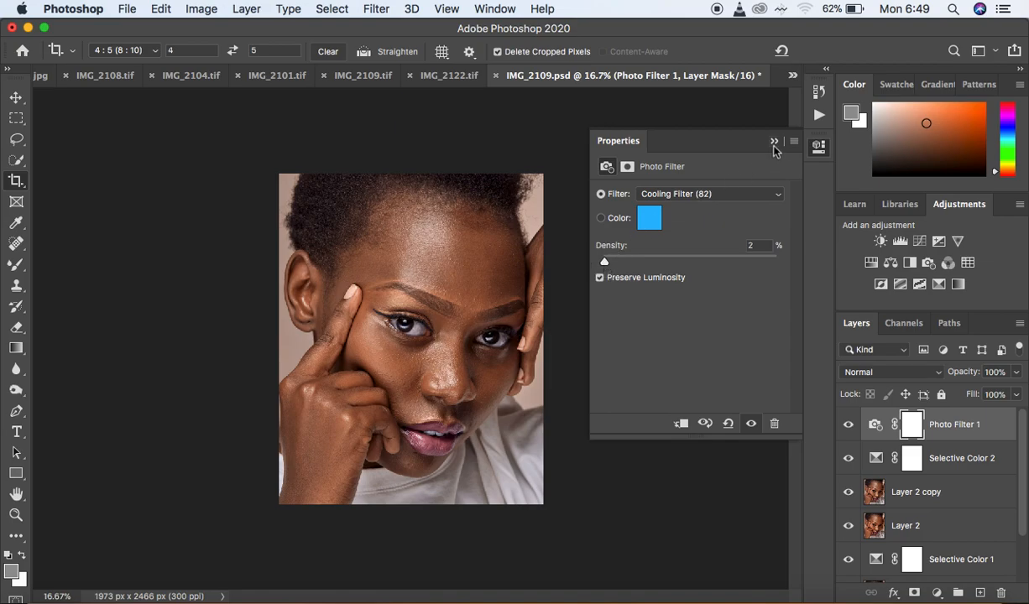
left_click(774, 143)
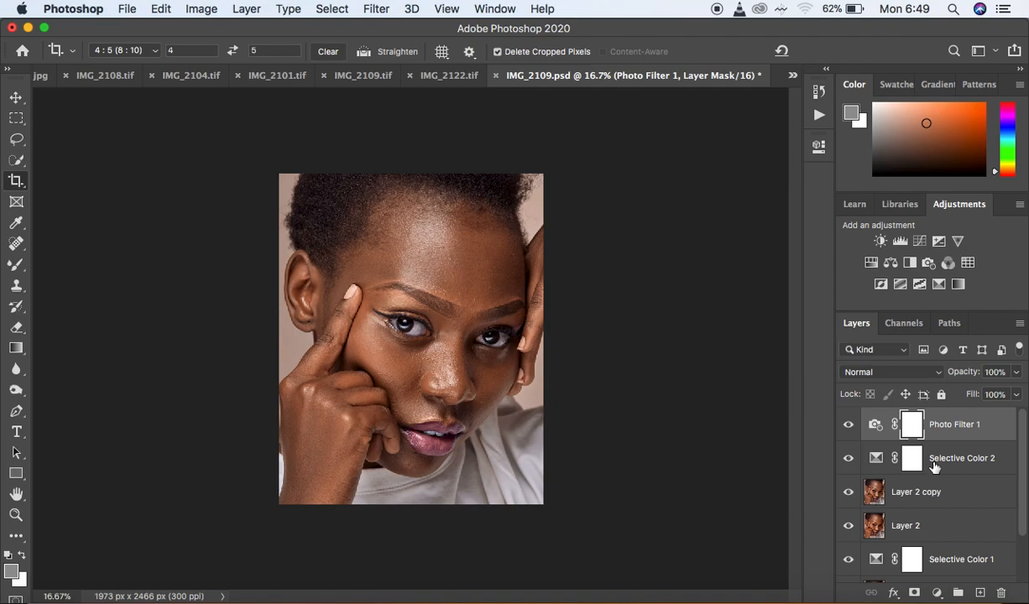
- Add a Brightness/Contrast adjustment layer and set its Contrast to 8
left_click(937, 593)
left_click(940, 338)
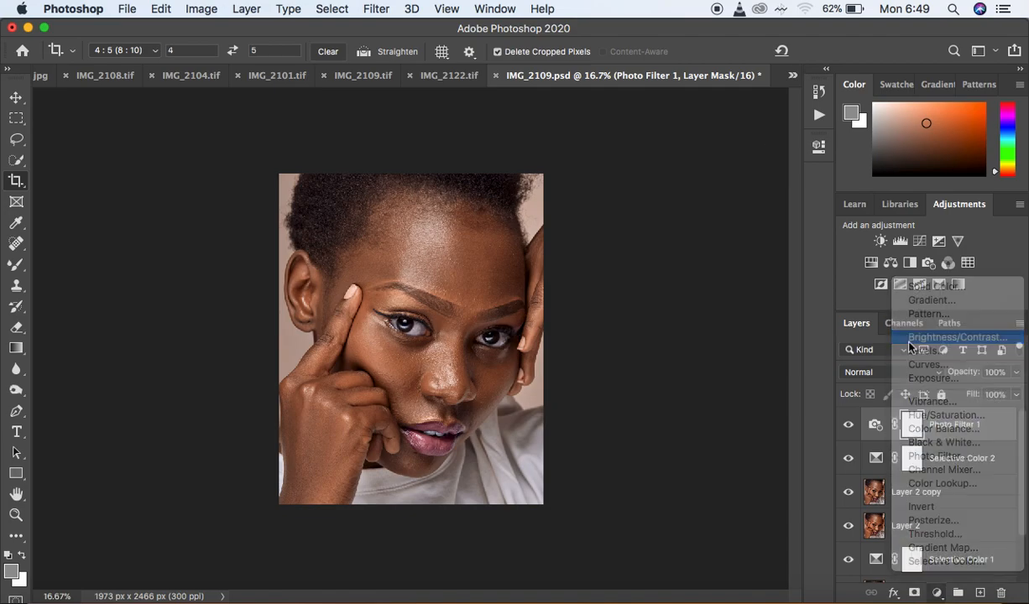
left_click_drag(690, 271, 696, 270)
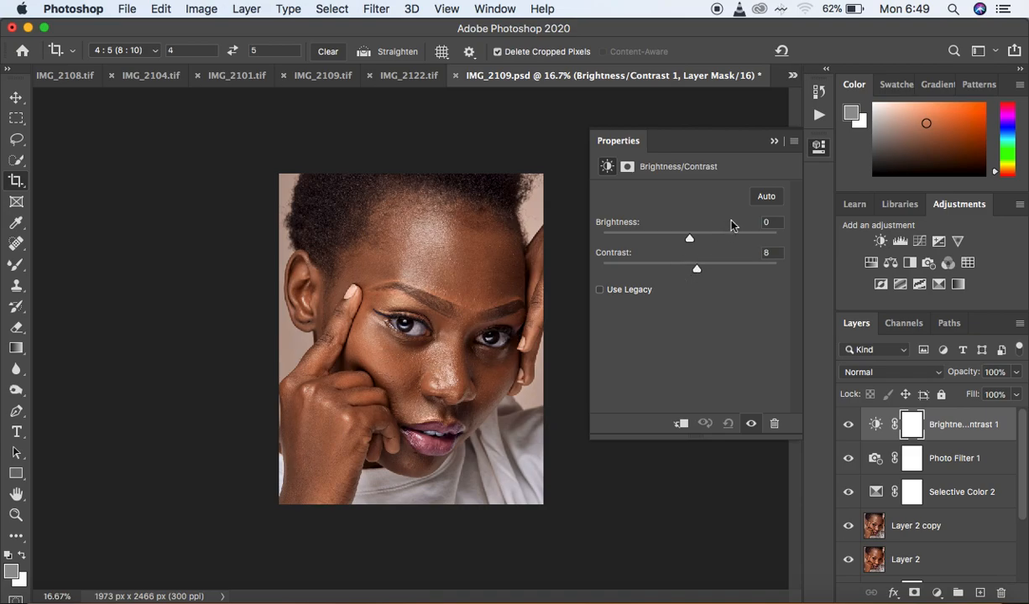
left_click(776, 146)
left_click(775, 144)
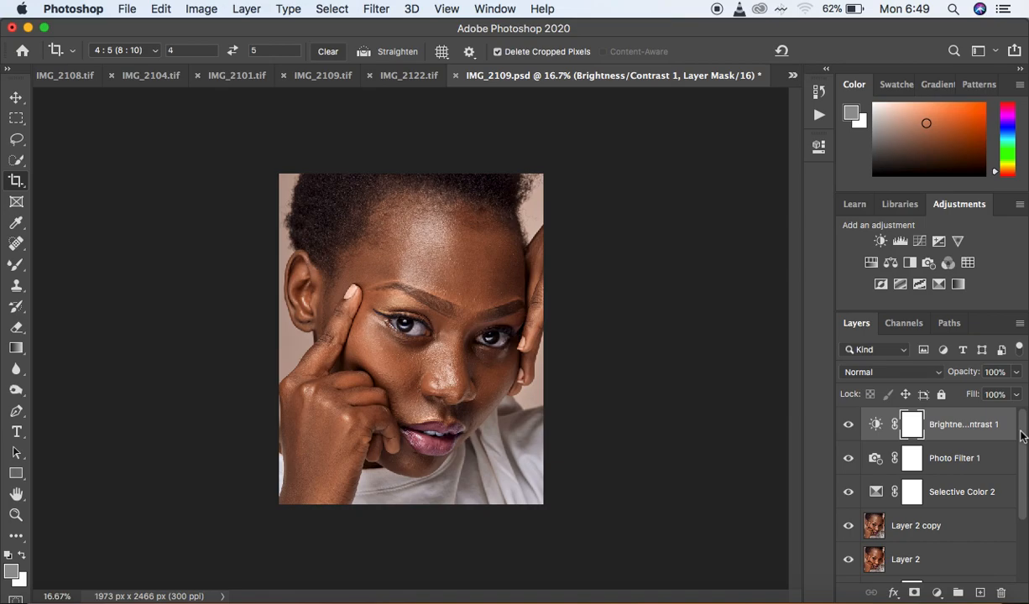
- Compare the original Background with the finished edit by repeatedly hiding and showing all the layers above it
left_click_drag(1023, 438, 1023, 551)
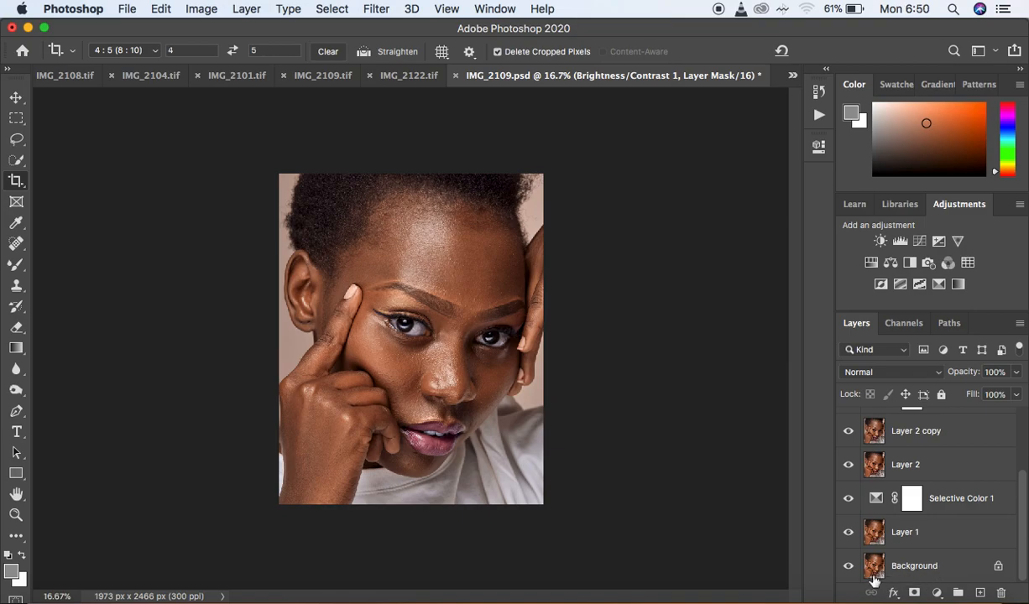
left_click(848, 567)
left_click(849, 567)
left_click(849, 567)
left_click(849, 568)
left_click(849, 569, "alt")
left_click(849, 568, "alt")
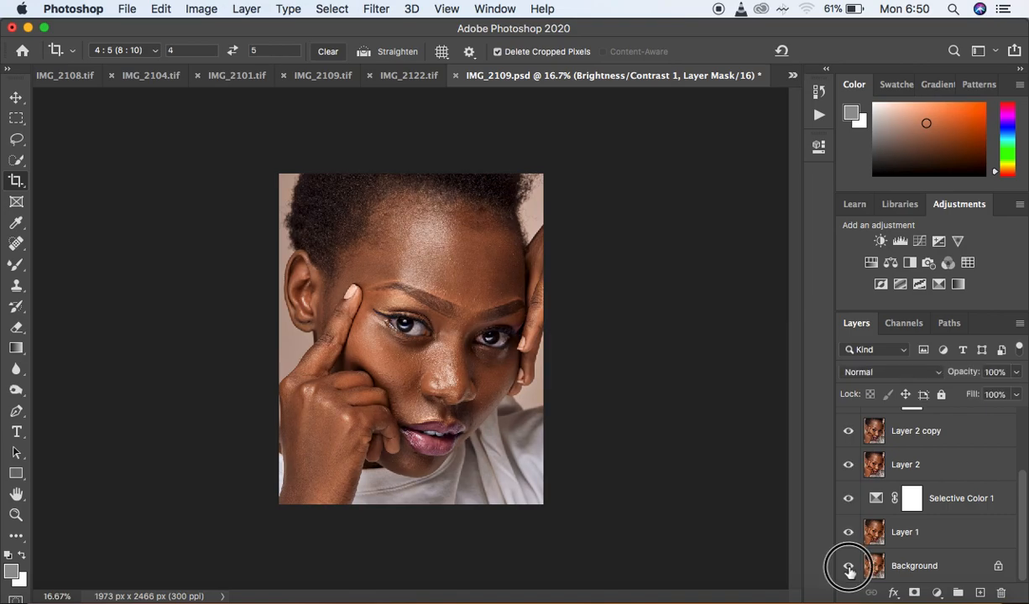
left_click(848, 569, "alt")
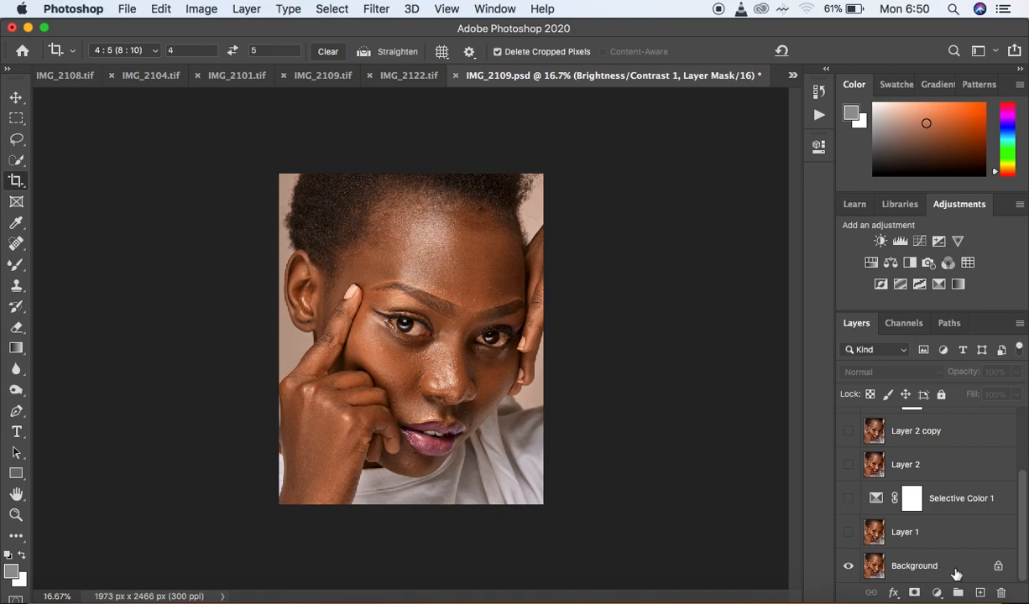
left_click(848, 568)
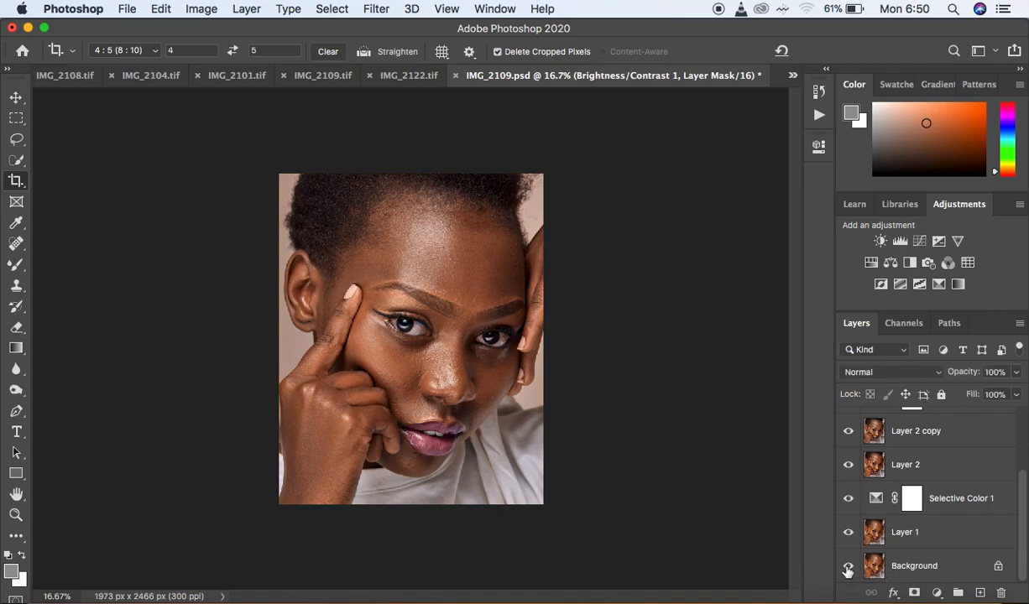
left_click(848, 569, "alt")
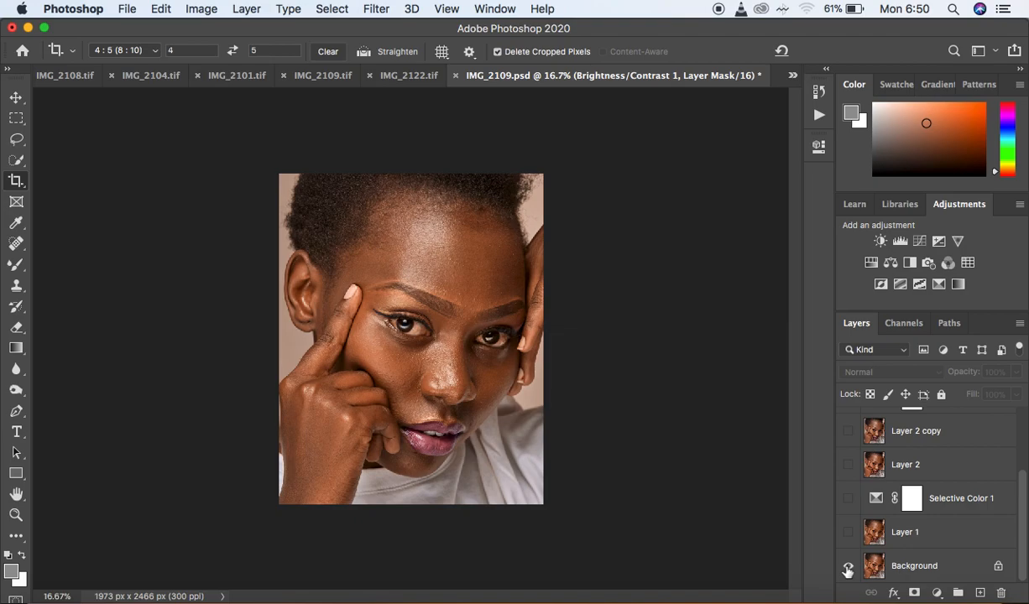
left_click(848, 568, "alt")
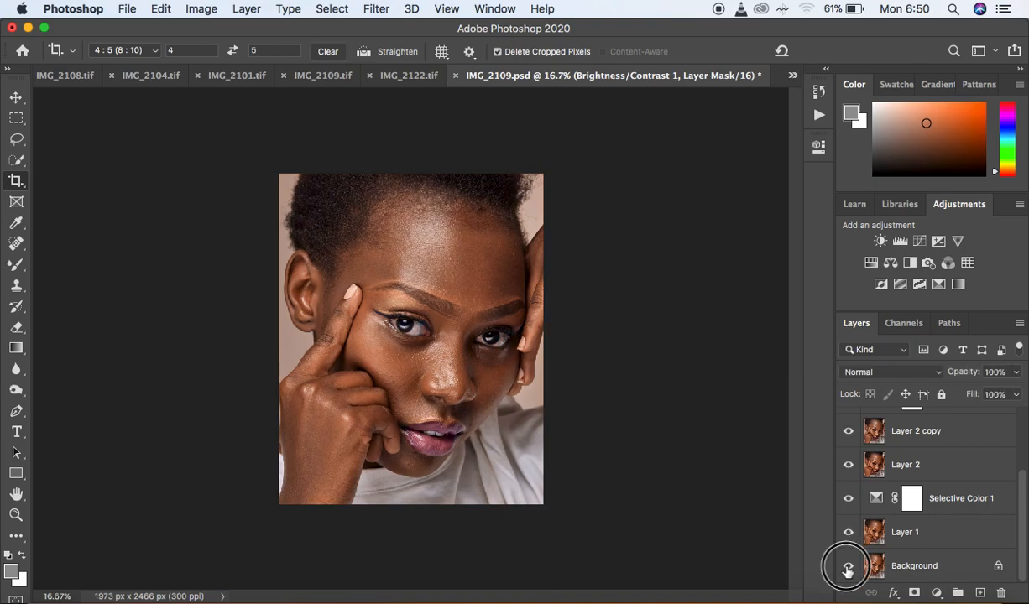